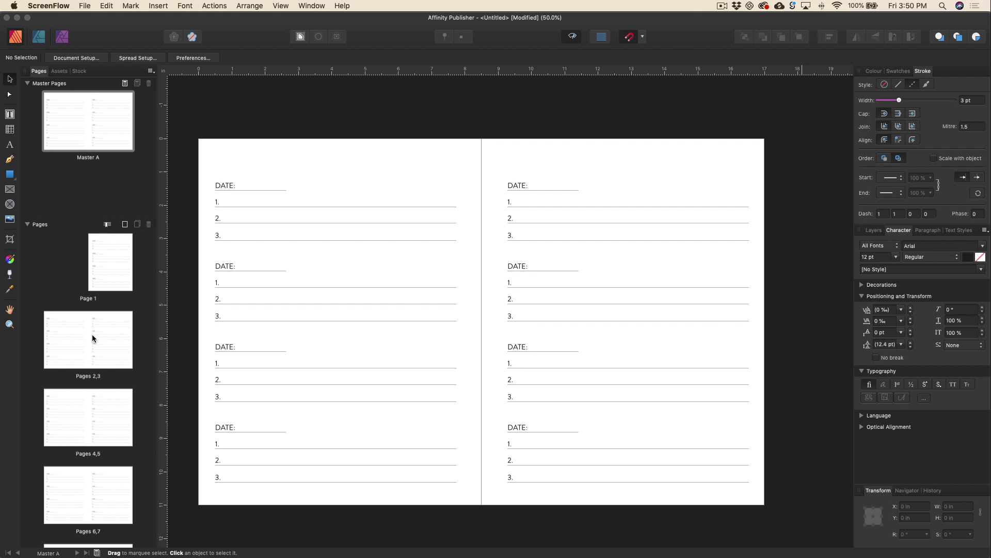
{"action": "scroll", "coordinate": [92, 338], "scroll_direction": "down", "scroll_amount": 5}
{"action": "scroll", "coordinate": [93, 338], "scroll_direction": "up", "scroll_amount": 4}
{"action": "scroll", "coordinate": [92, 338], "scroll_direction": "up", "scroll_amount": 1}
{"action": "scroll", "coordinate": [80, 151], "scroll_direction": "up", "scroll_amount": 1}
{"action": "scroll", "coordinate": [80, 151], "scroll_direction": "down", "scroll_amount": 1}
{"action": "double_click", "coordinate": [95, 125]}
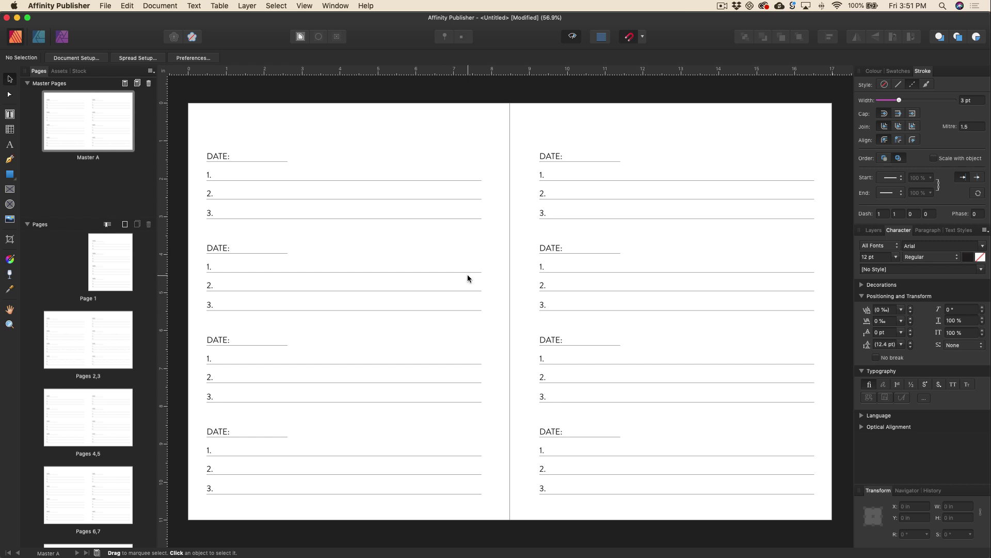
{"action": "scroll", "coordinate": [124, 390], "scroll_direction": "down", "scroll_amount": 3}
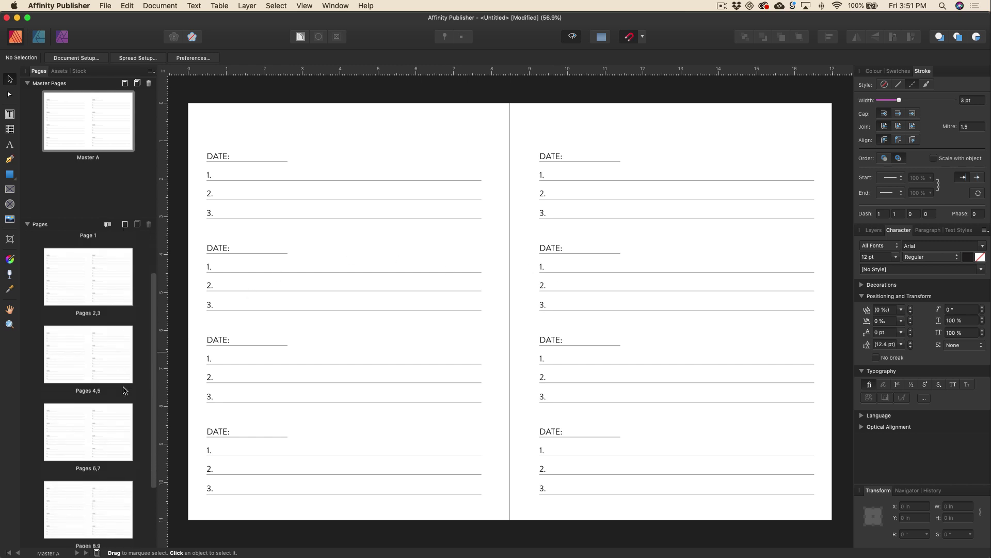
{"action": "scroll", "coordinate": [124, 390], "scroll_direction": "down", "scroll_amount": 1}
{"action": "scroll", "coordinate": [124, 389], "scroll_direction": "up", "scroll_amount": 2}
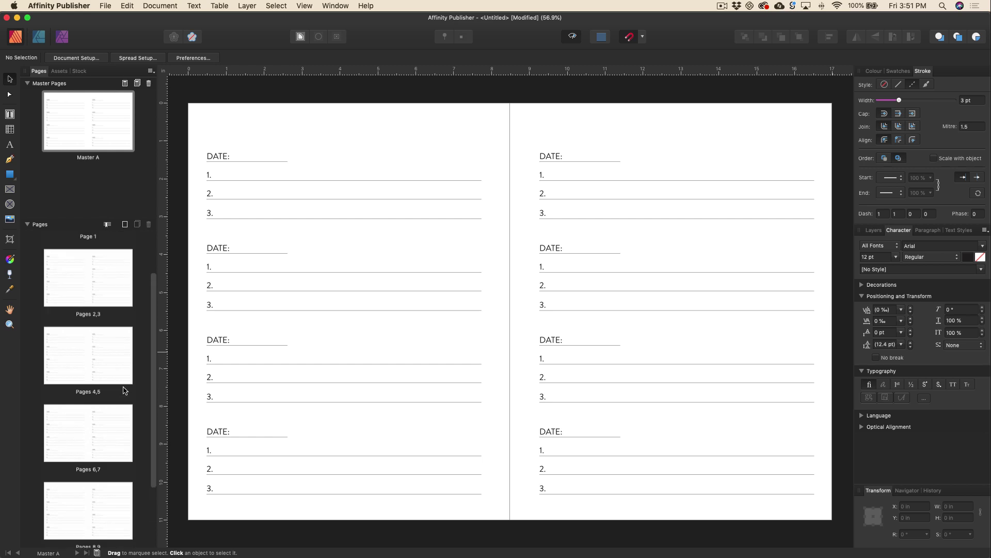
{"action": "scroll", "coordinate": [124, 390], "scroll_direction": "up", "scroll_amount": 3}
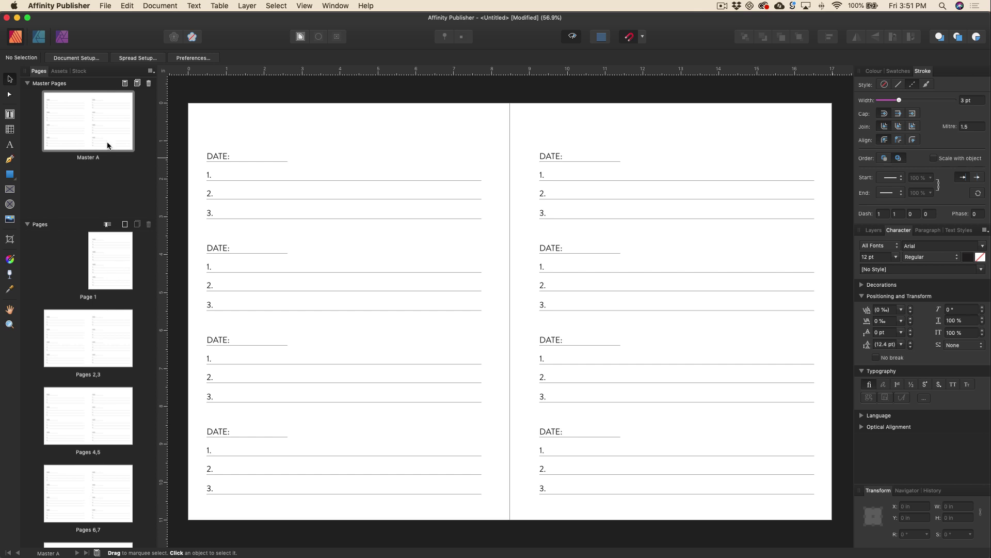
Draw a text frame atop Master A's left page and type 'I AM GRATEFUL FOR'
{"action": "left_click", "coordinate": [102, 133]}
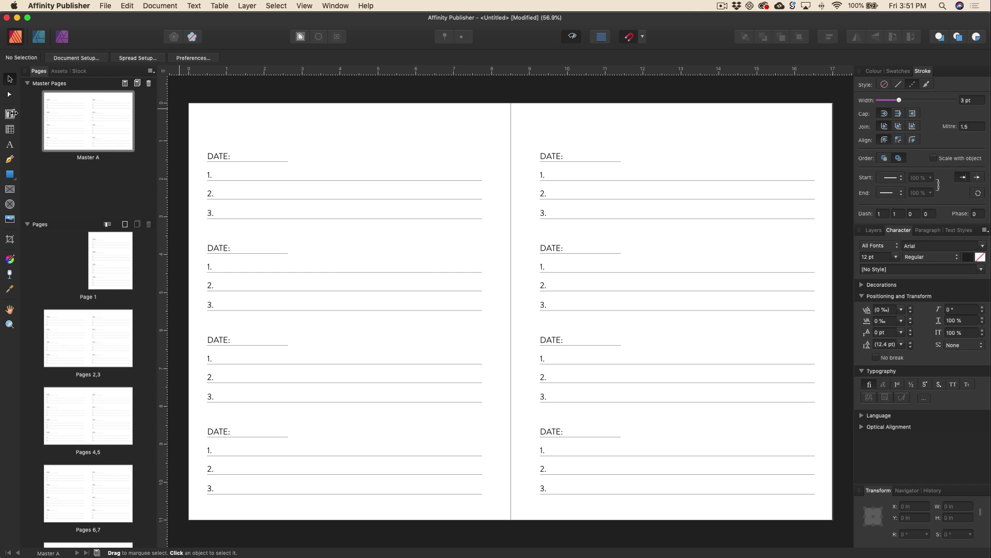
{"action": "left_click", "coordinate": [9, 114]}
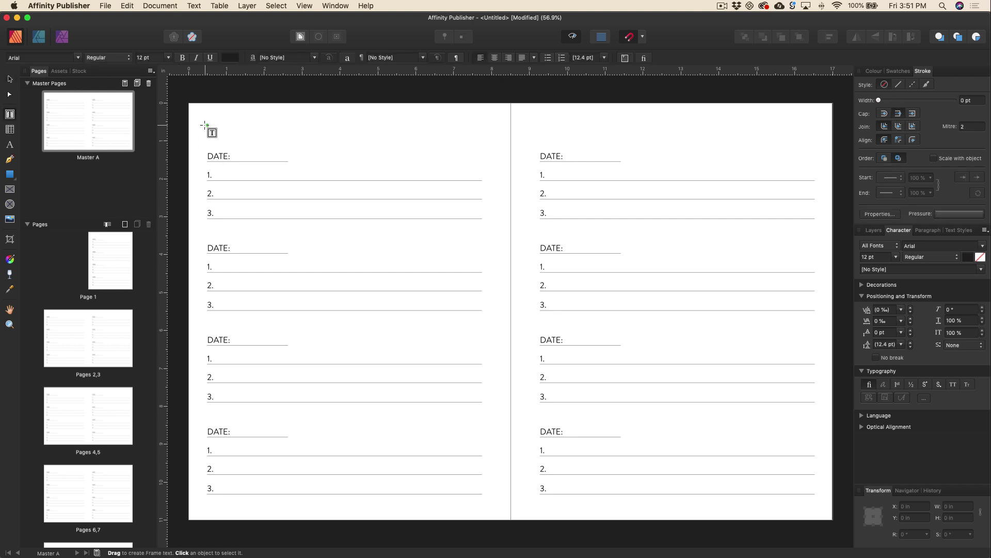
{"action": "left_click_drag", "start_coordinate": [205, 125], "coordinate": [483, 145]}
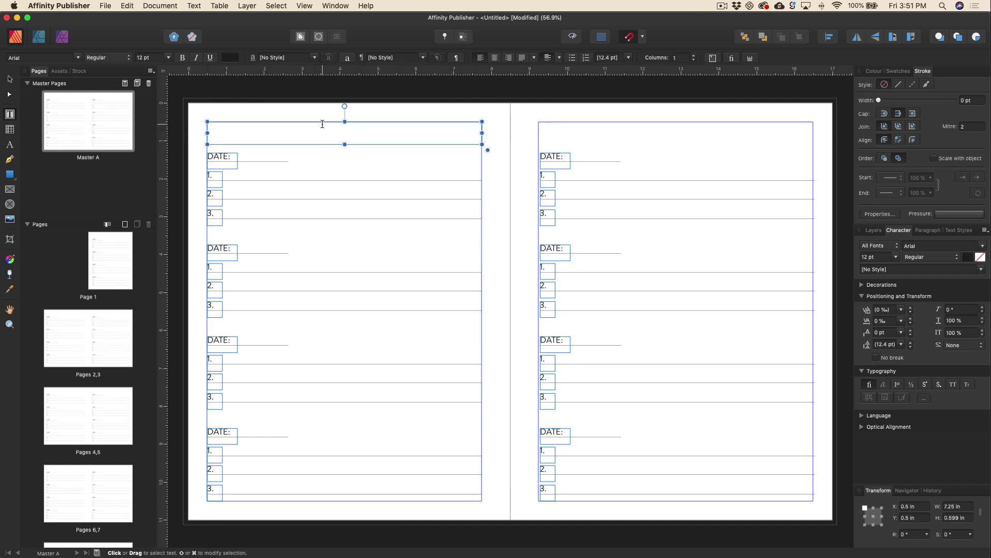
{"action": "type", "text": "G"}
{"action": "key", "text": "BackSpace"}
{"action": "type", "text": "I AM "}
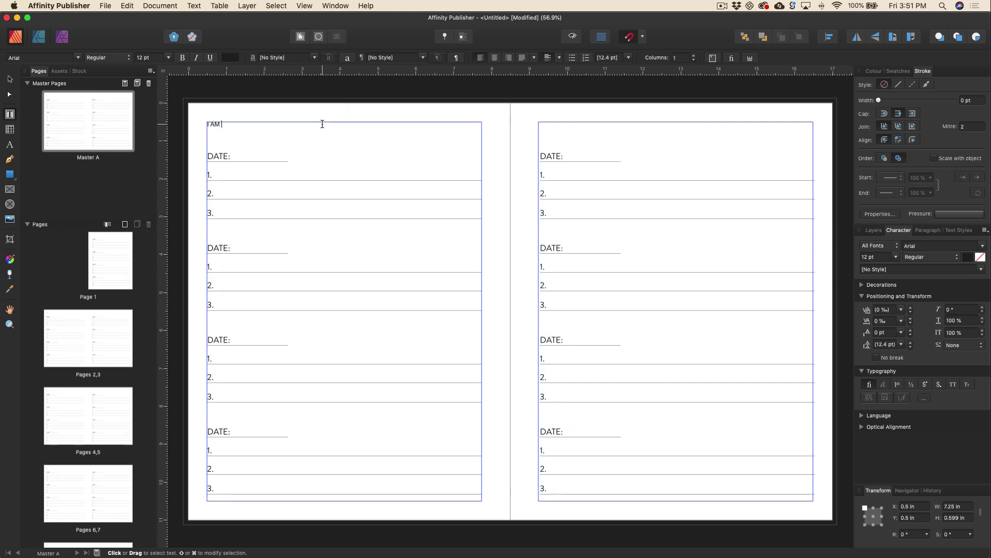
{"action": "type", "text": "GRATEFUL FOR..."}
Set the heading's font to Brandon Grotesque Black at 36 pt
{"action": "triple_click", "coordinate": [235, 124]}
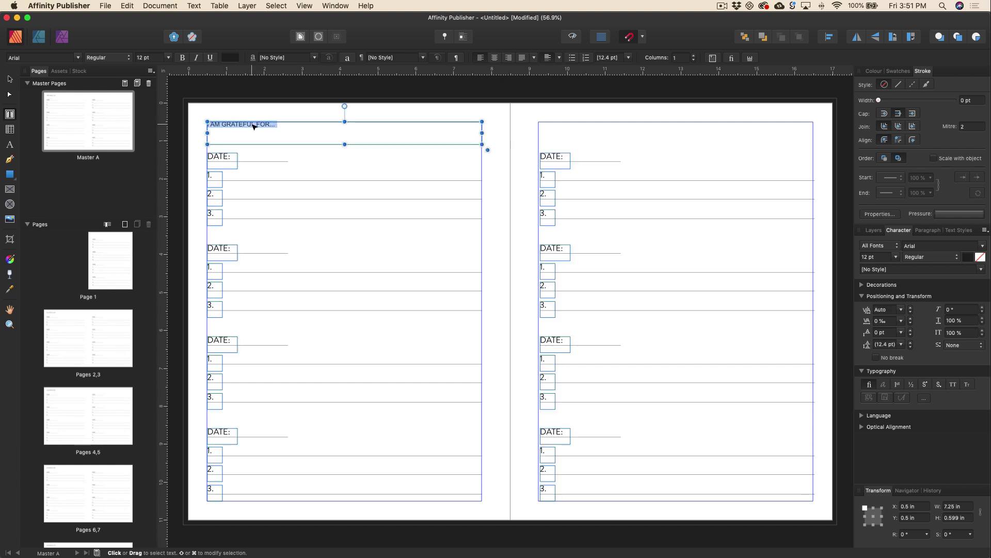
{"action": "left_click", "coordinate": [78, 57]}
{"action": "left_click", "coordinate": [52, 58]}
{"action": "type", "text": "BRAND"}
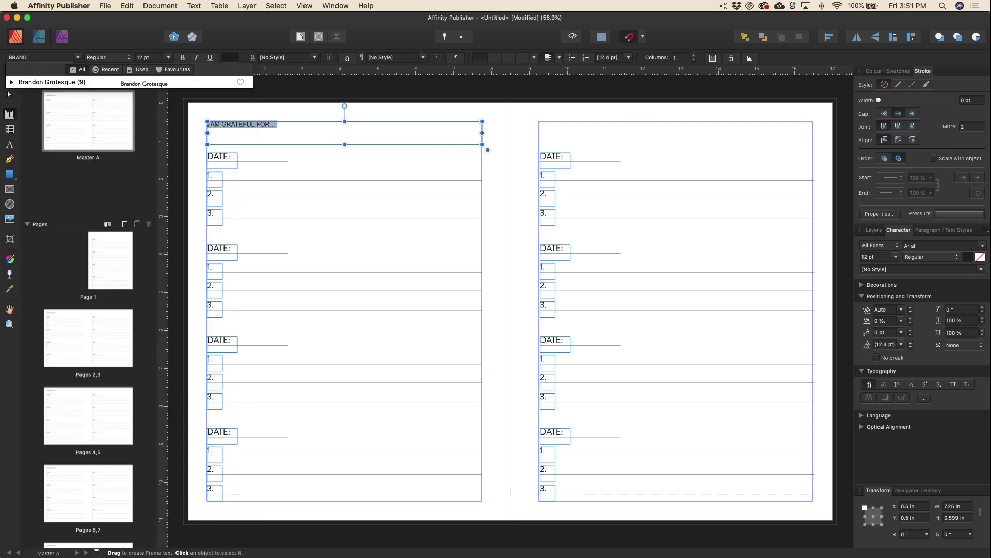
{"action": "left_click", "coordinate": [77, 82]}
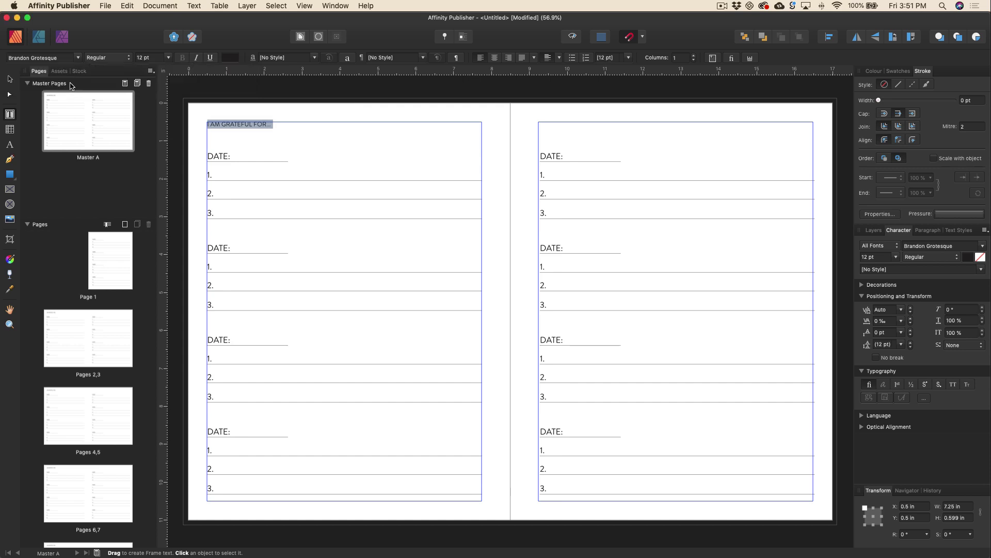
{"action": "left_click", "coordinate": [128, 58]}
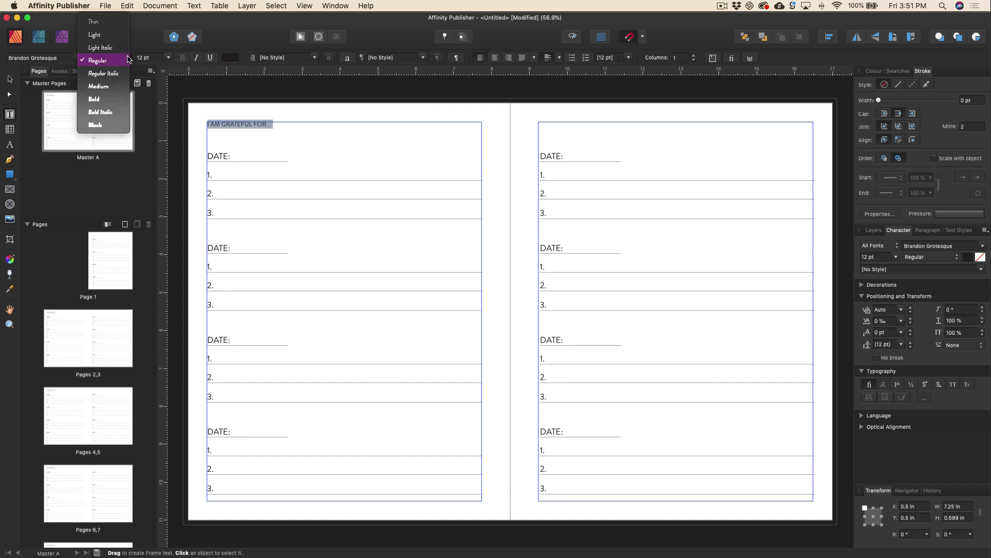
{"action": "left_click", "coordinate": [103, 124]}
{"action": "left_click", "coordinate": [168, 58]}
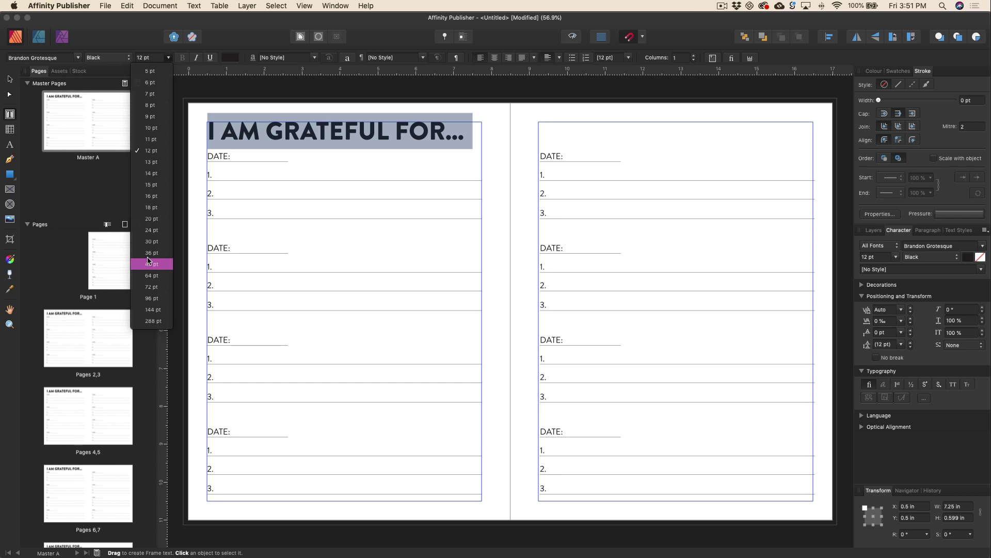
{"action": "left_click", "coordinate": [150, 252]}
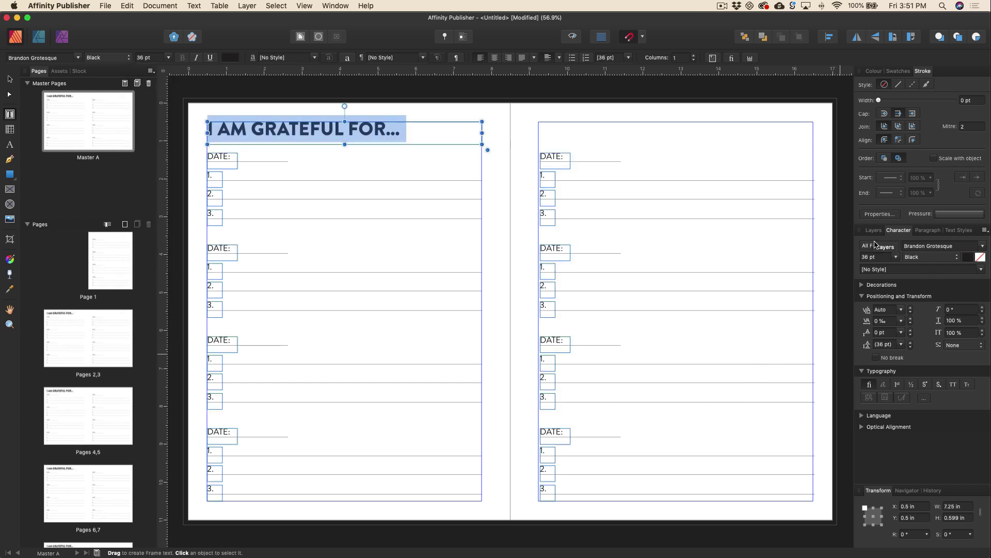
Give the heading 50 ‰ tracking, centre alignment and a K 80 grey colour
{"action": "left_click", "coordinate": [902, 321]}
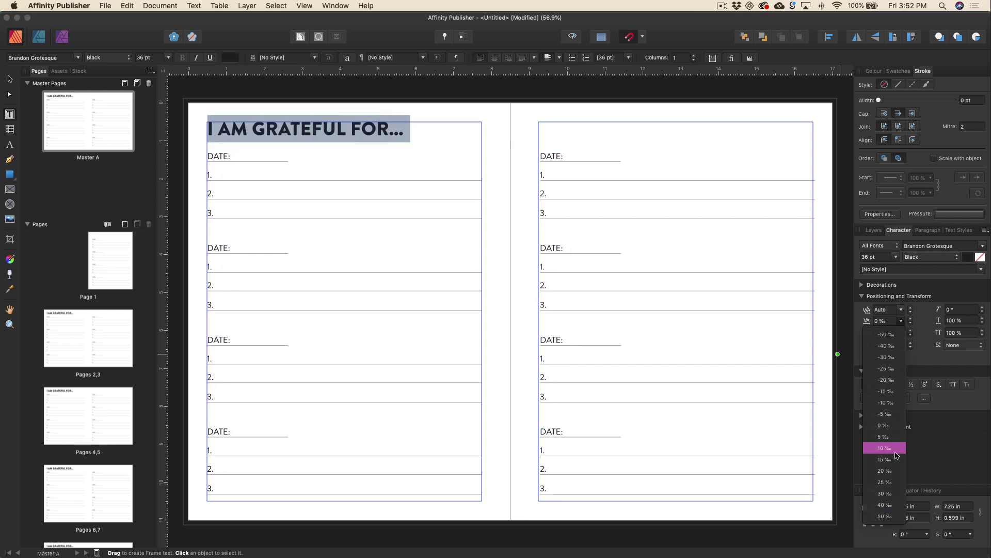
{"action": "left_click", "coordinate": [889, 518]}
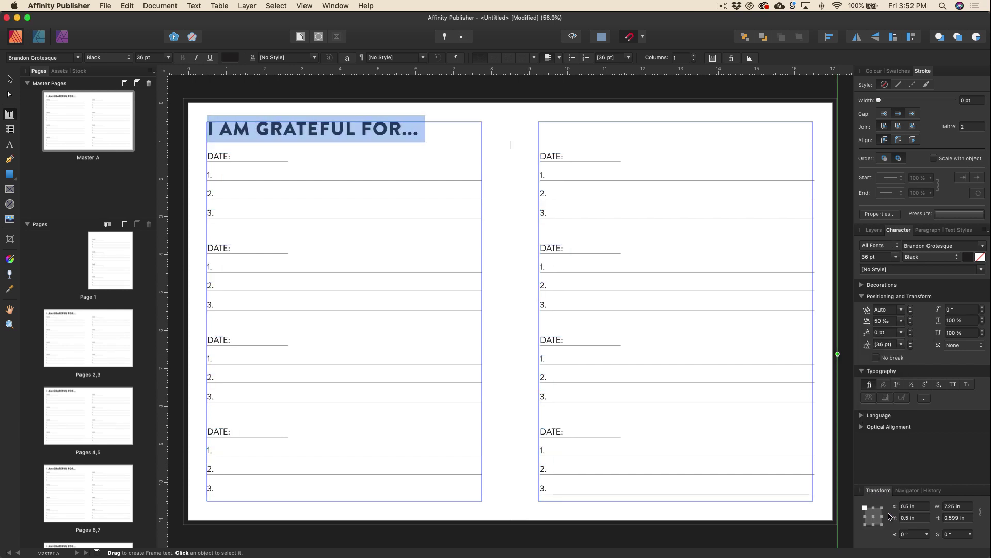
{"action": "left_click", "coordinate": [494, 62]}
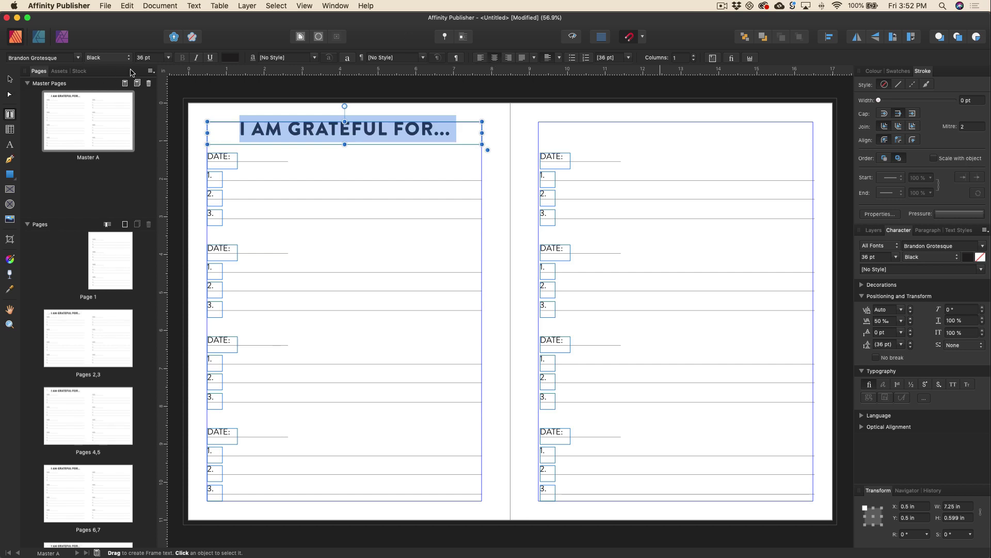
{"action": "left_click", "coordinate": [229, 58]}
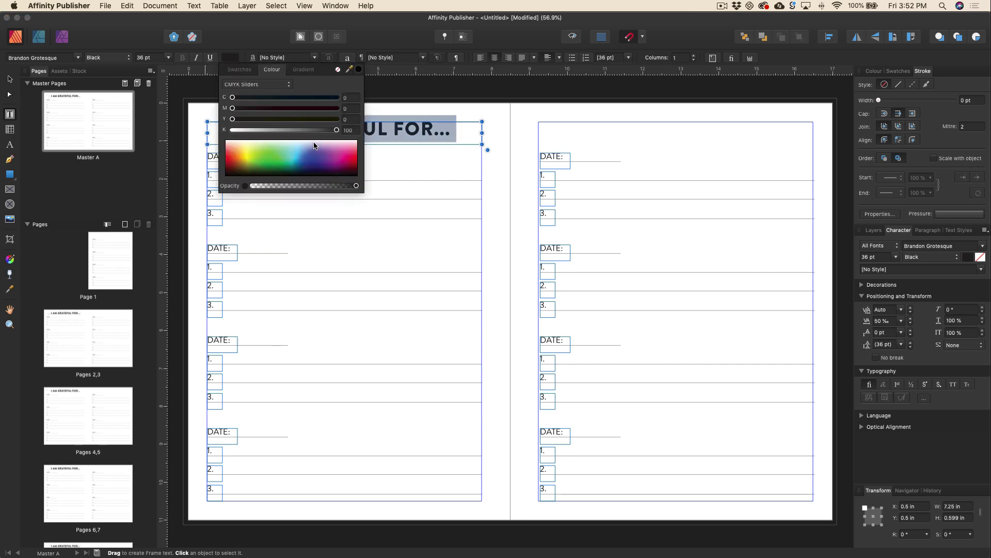
{"action": "left_click", "coordinate": [354, 131]}
{"action": "type", "text": "80"}
{"action": "key", "text": "Return"}
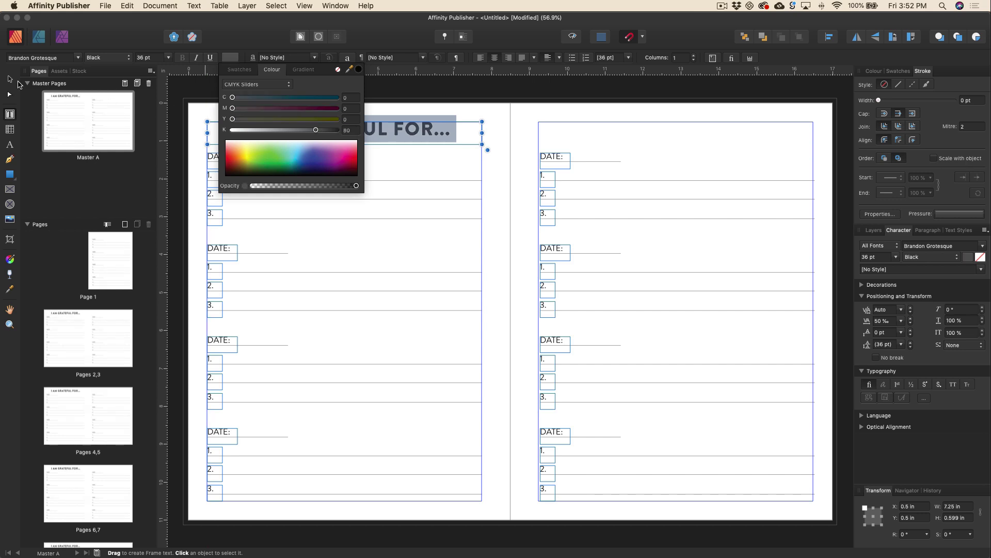
{"action": "left_click", "coordinate": [10, 81]}
{"action": "left_click", "coordinate": [503, 120]}
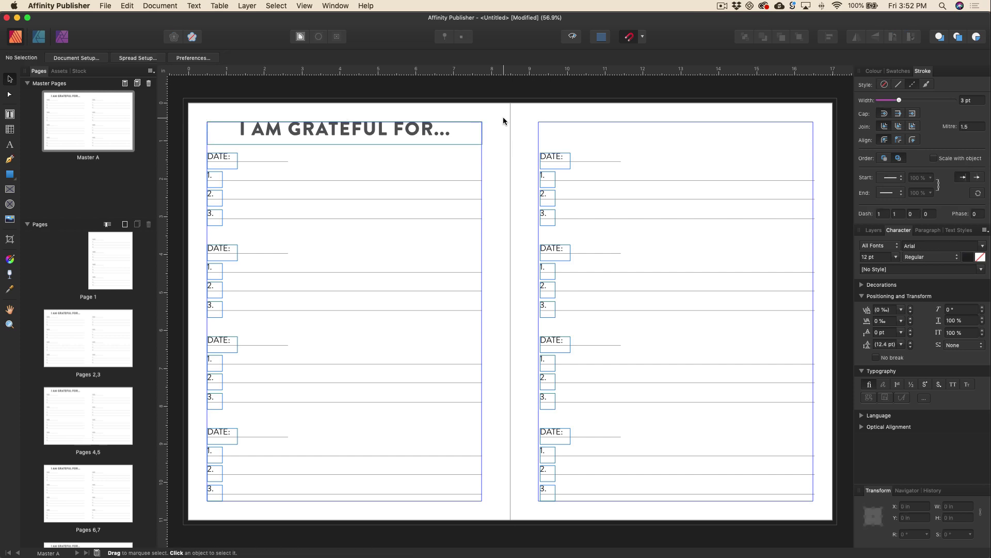
In preview mode, clone the heading onto the top of Master A's right page
{"action": "key", "text": "w"}
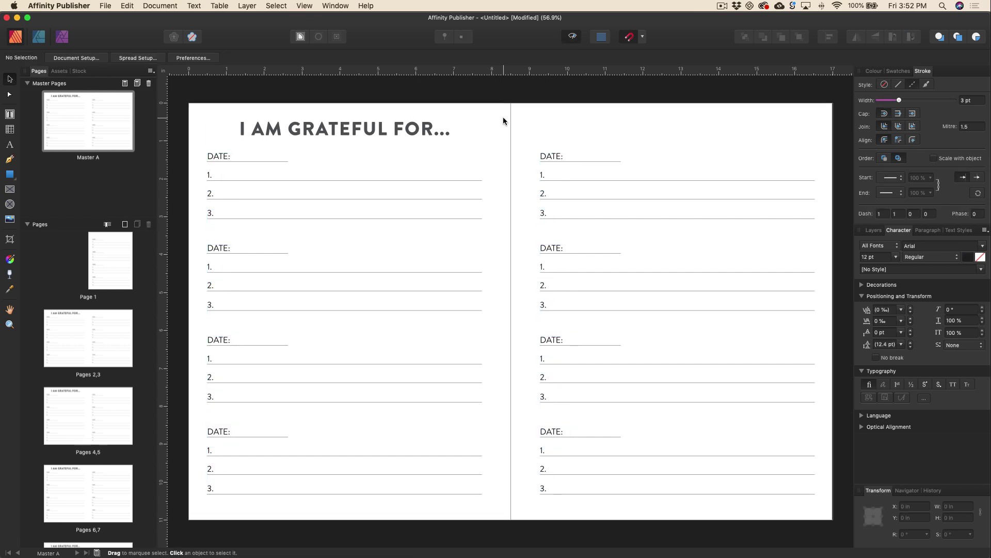
{"action": "left_click", "coordinate": [349, 128]}
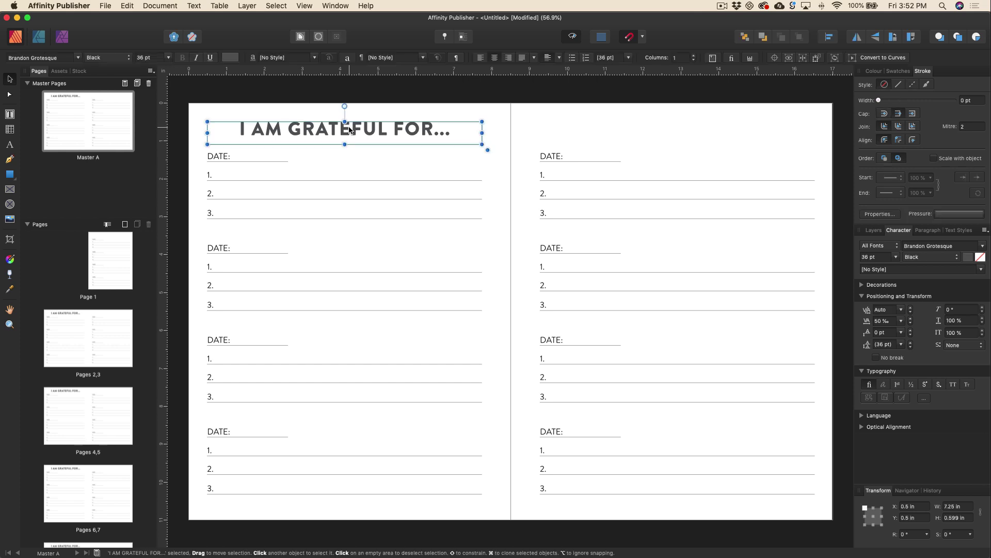
{"action": "left_click_drag", "start_coordinate": [349, 129], "coordinate": [682, 131]}
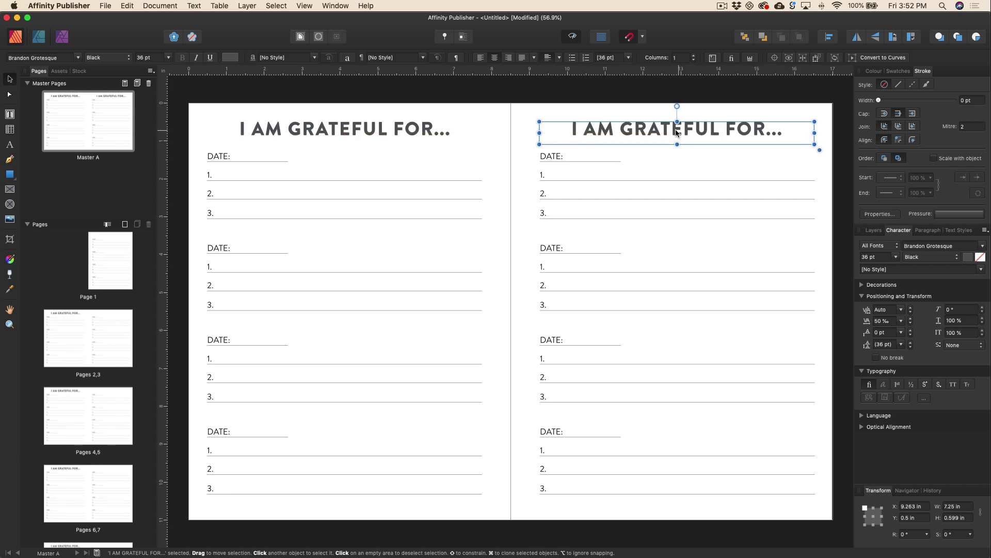
Check the heading on Page 1, then return to the Master A spread
{"action": "double_click", "coordinate": [109, 264]}
{"action": "scroll", "coordinate": [332, 281], "scroll_direction": "down", "scroll_amount": 8}
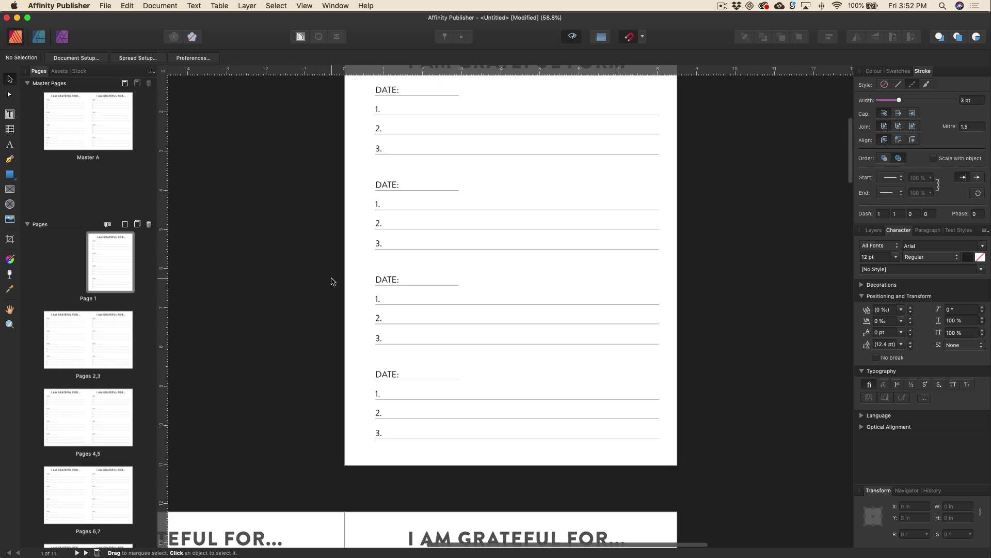
{"action": "scroll", "coordinate": [332, 281], "scroll_direction": "left", "scroll_amount": 5}
{"action": "scroll", "coordinate": [332, 282], "scroll_direction": "down", "scroll_amount": 7}
{"action": "scroll", "coordinate": [332, 282], "scroll_direction": "left", "scroll_amount": 1}
{"action": "scroll", "coordinate": [330, 277], "scroll_direction": "down", "scroll_amount": 5}
{"action": "double_click", "coordinate": [98, 119]}
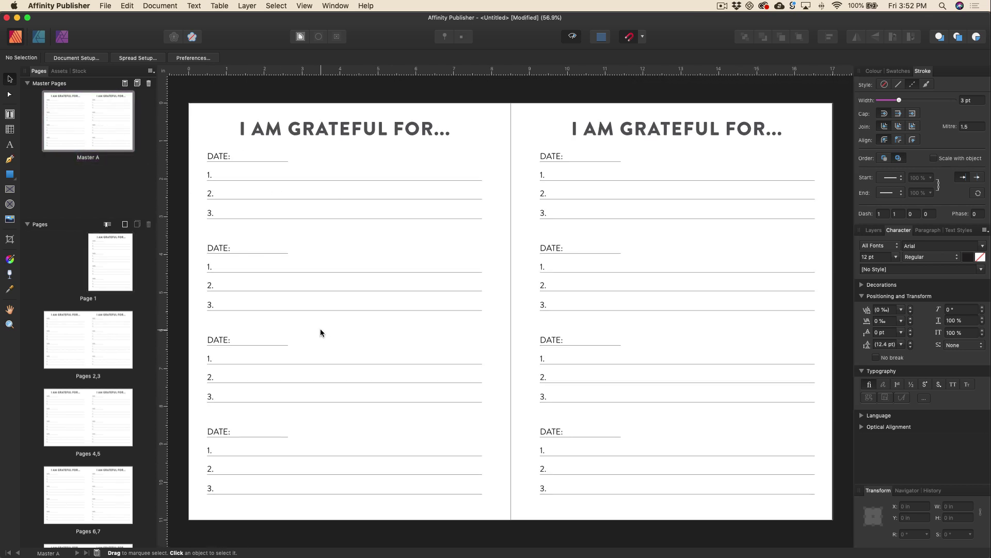
{"action": "scroll", "coordinate": [320, 332], "scroll_direction": "down", "scroll_amount": 3}
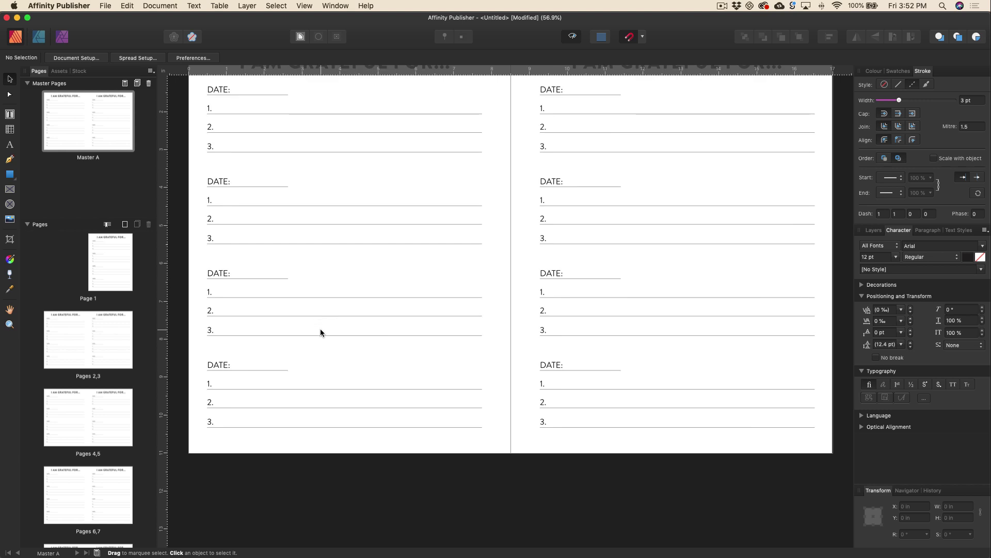
Add a small text frame at the left page's foot holding a 16 pt Page Number field
{"action": "left_click", "coordinate": [10, 114]}
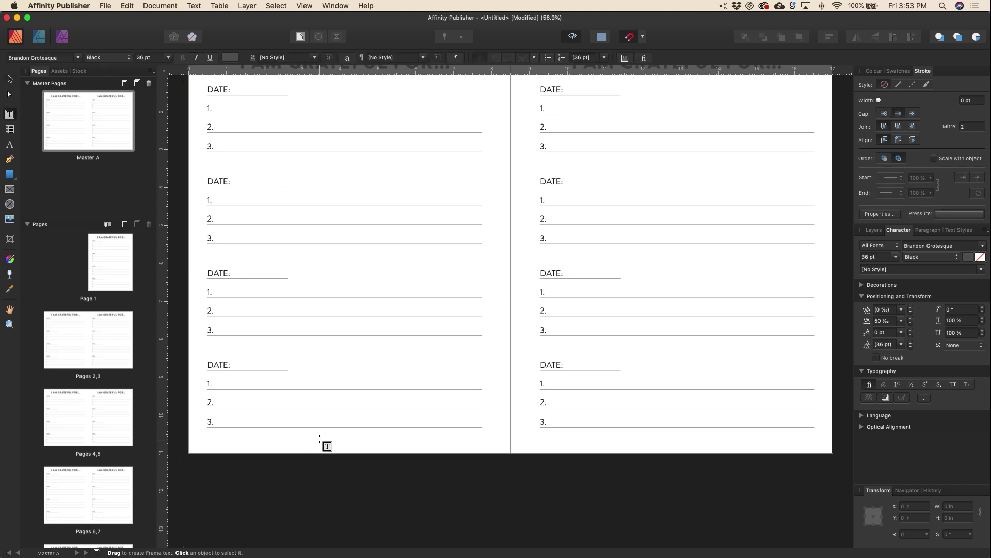
{"action": "left_click_drag", "start_coordinate": [319, 433], "coordinate": [368, 448]}
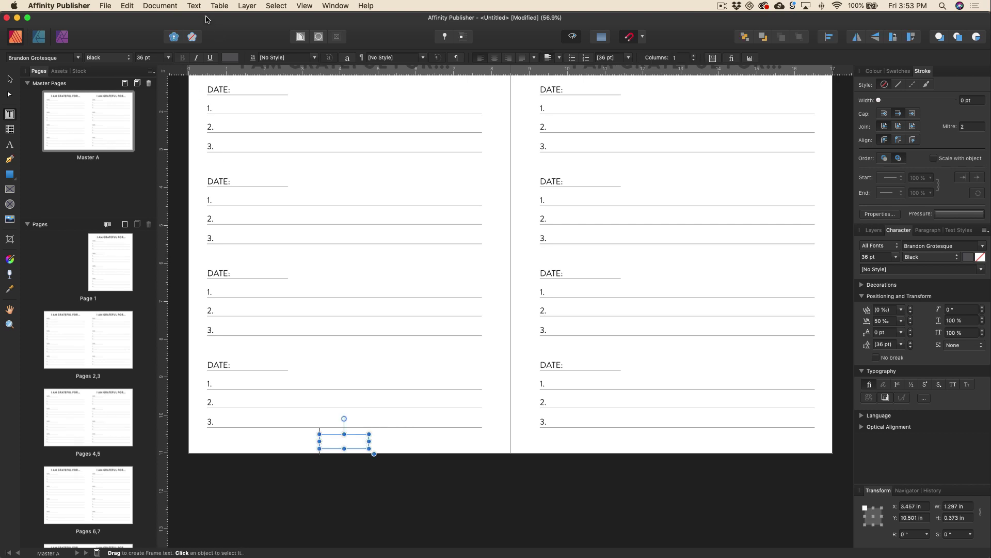
{"action": "left_click", "coordinate": [193, 6]}
{"action": "mouse_move", "coordinate": [215, 259]}
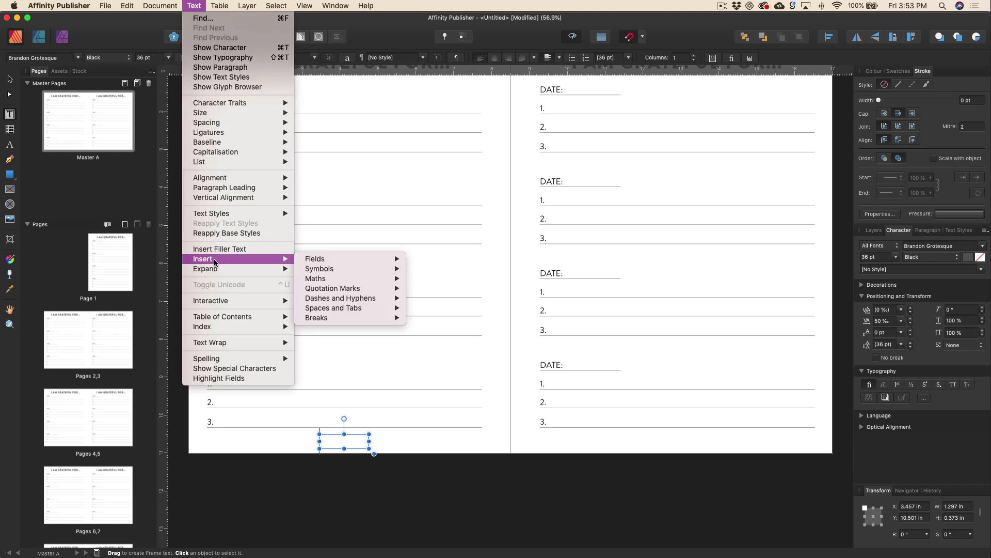
{"action": "mouse_move", "coordinate": [315, 261]}
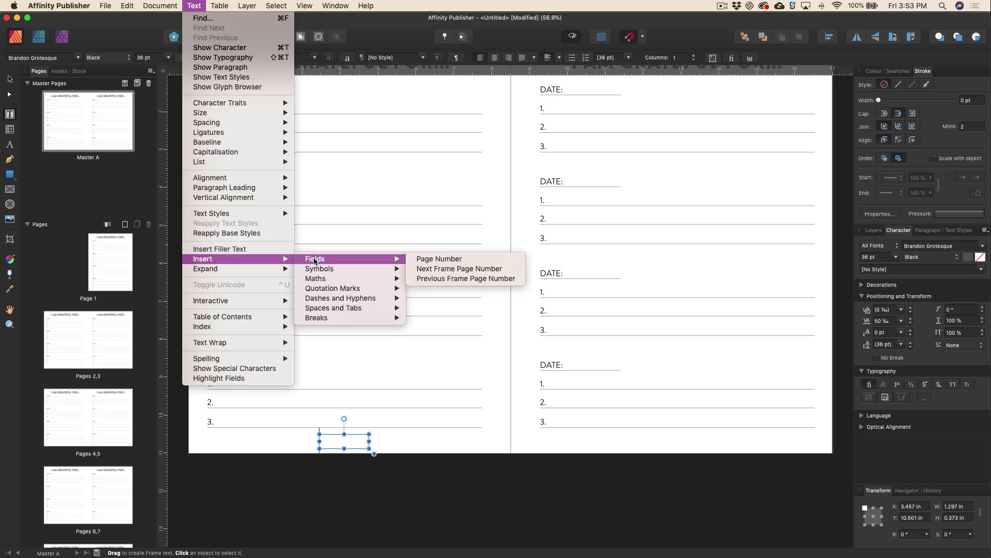
{"action": "left_click", "coordinate": [426, 261]}
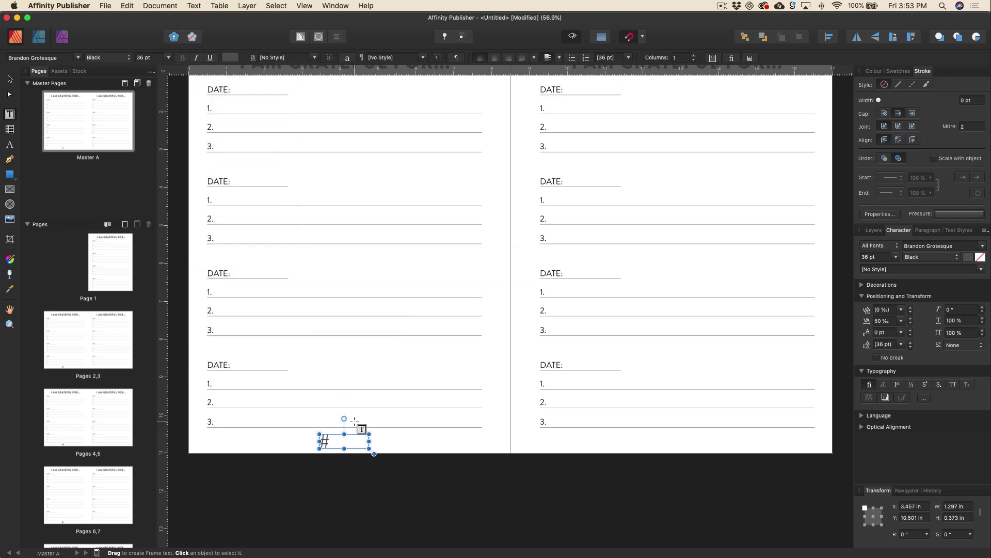
{"action": "double_click", "coordinate": [331, 440]}
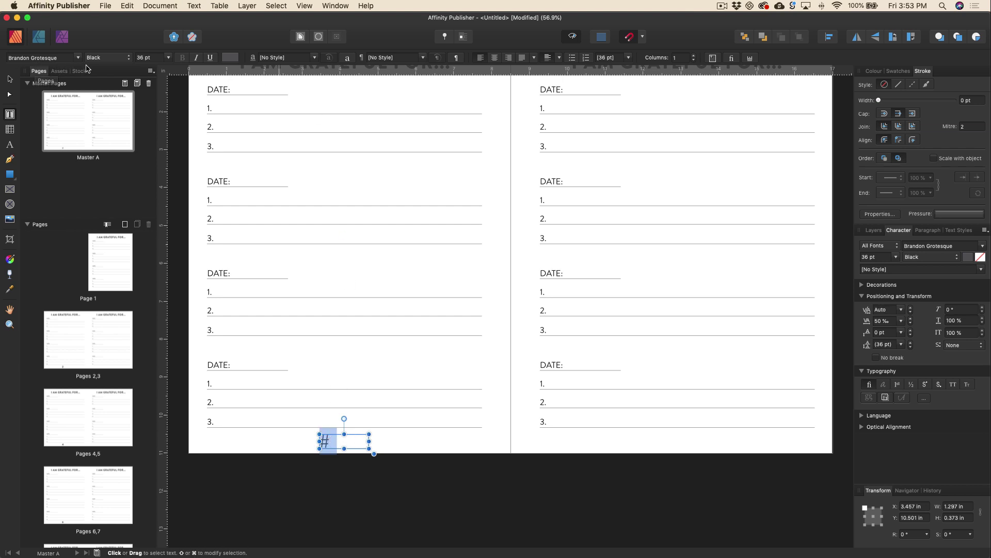
{"action": "left_click", "coordinate": [168, 57]}
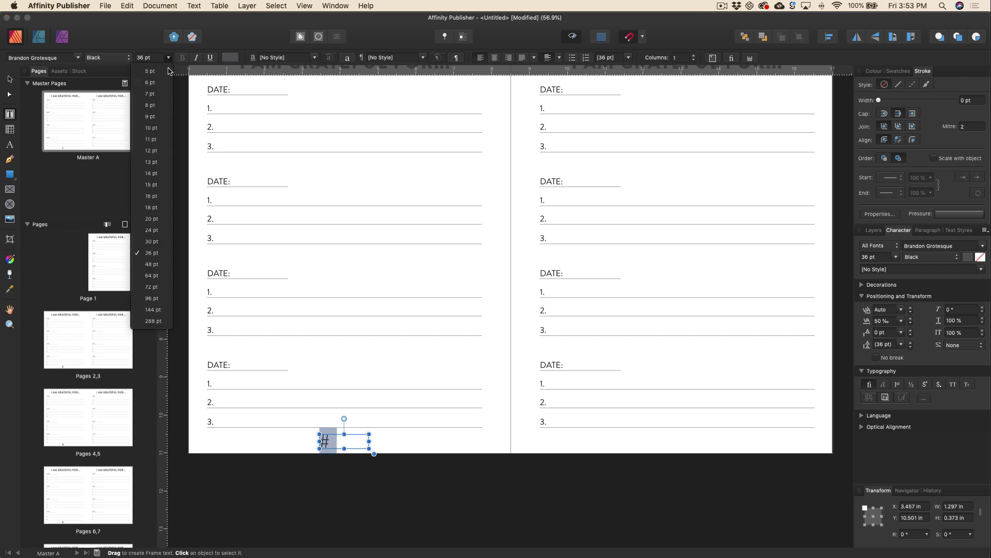
{"action": "left_click", "coordinate": [156, 195]}
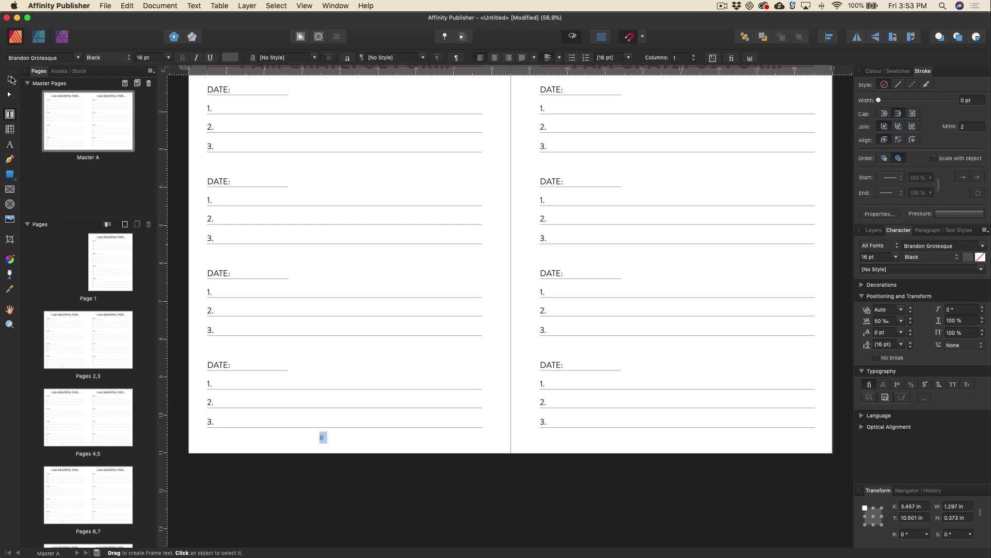
Shrink the page-number frame to fit and centre it relative to the left page
{"action": "left_click", "coordinate": [10, 79]}
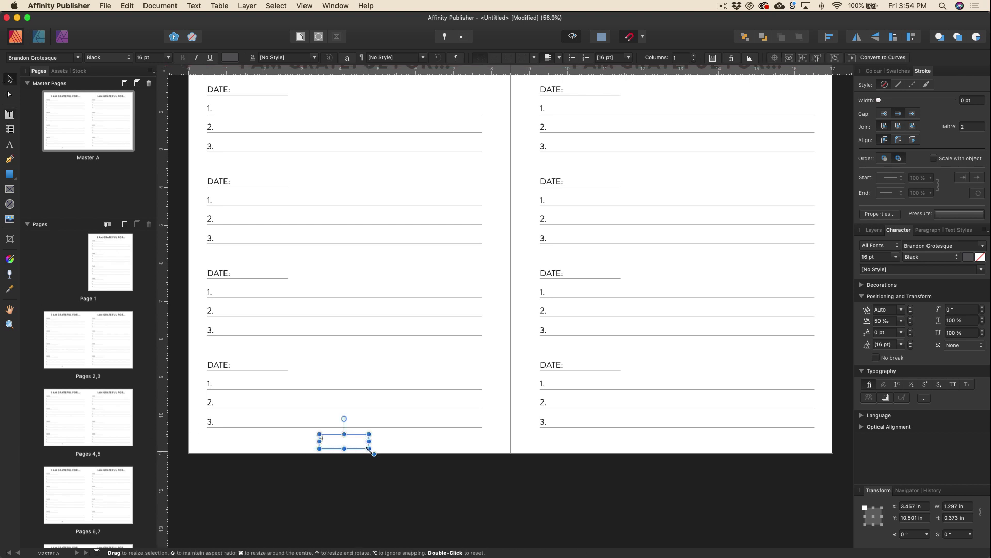
{"action": "left_click_drag", "start_coordinate": [369, 448], "coordinate": [336, 446]}
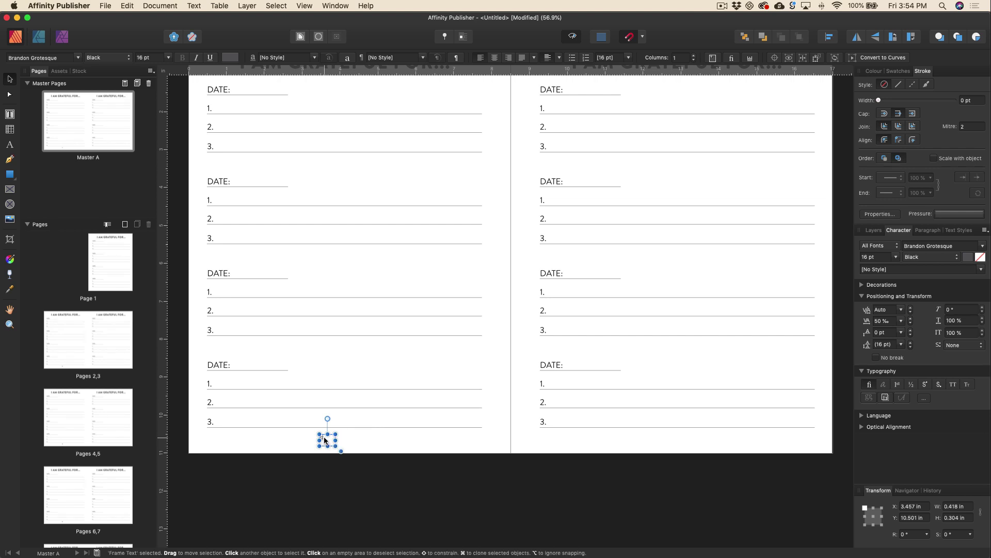
{"action": "double_click", "coordinate": [333, 442]}
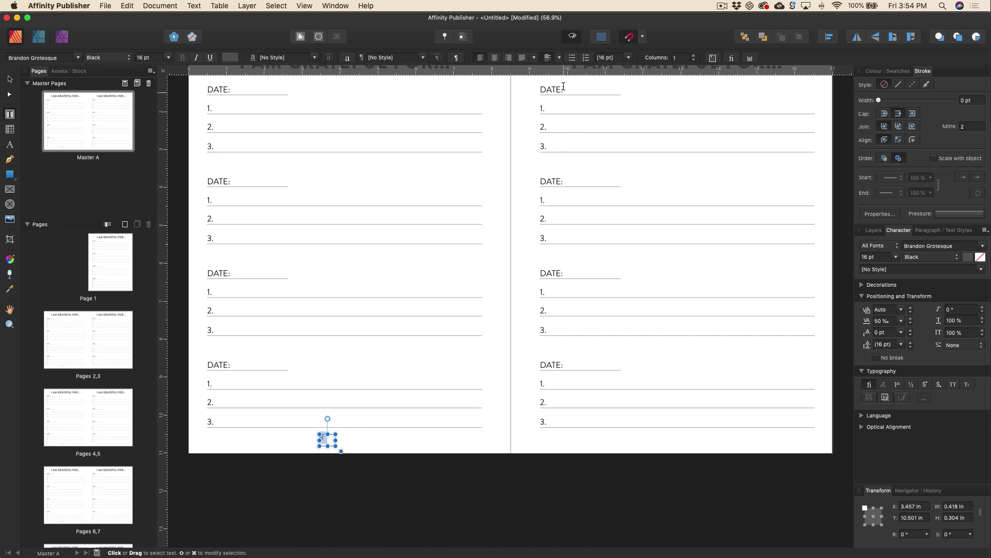
{"action": "key", "text": "Escape"}
{"action": "left_click", "coordinate": [830, 37]}
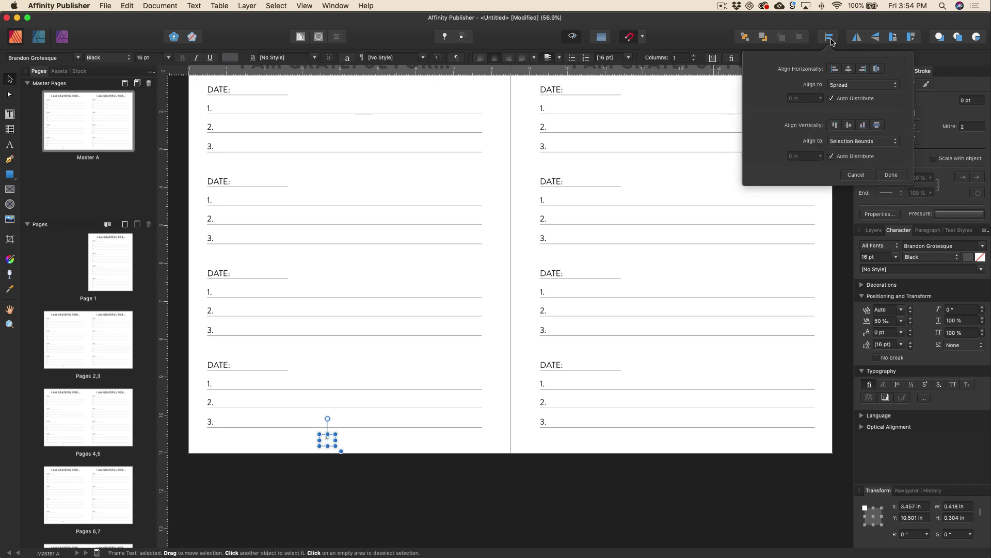
{"action": "left_click", "coordinate": [844, 86]}
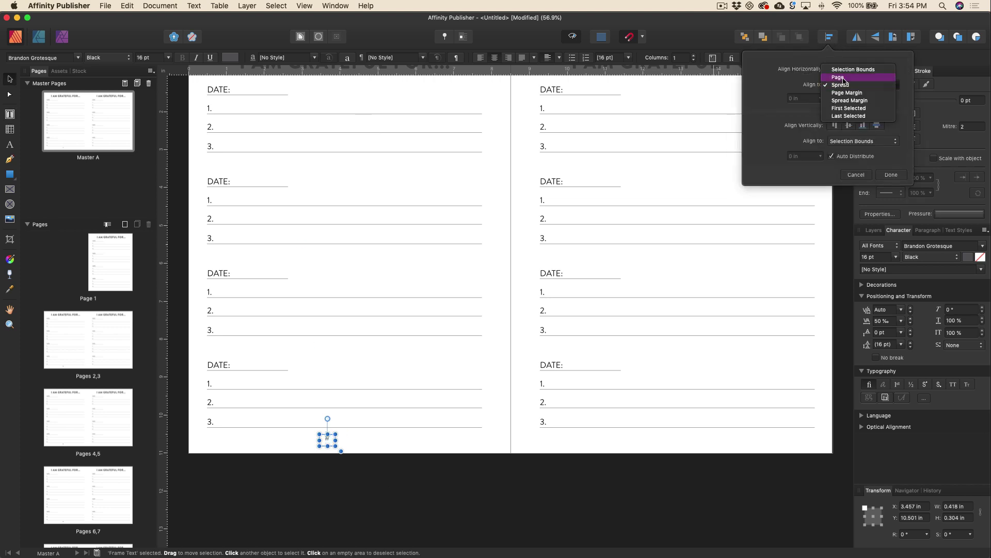
{"action": "left_click", "coordinate": [843, 78]}
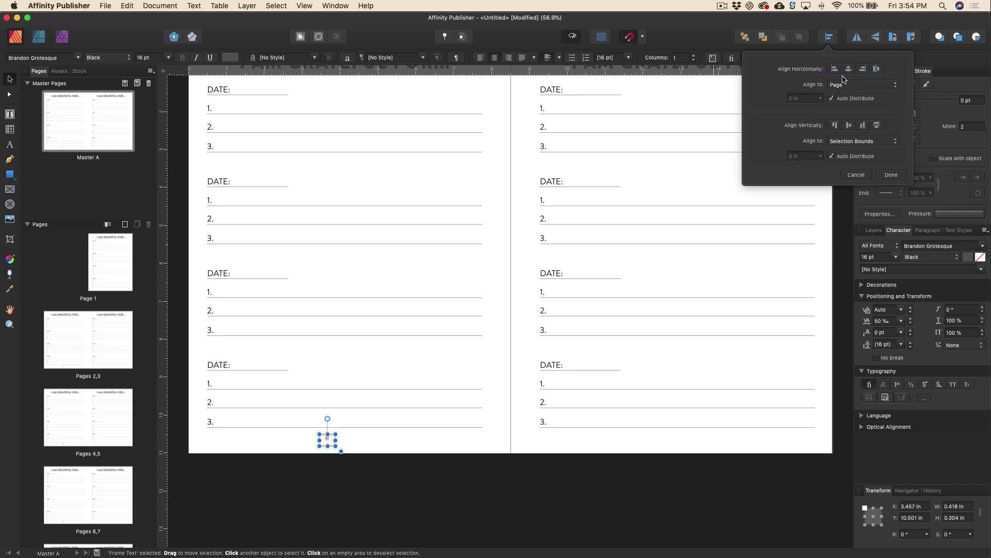
{"action": "left_click", "coordinate": [849, 69]}
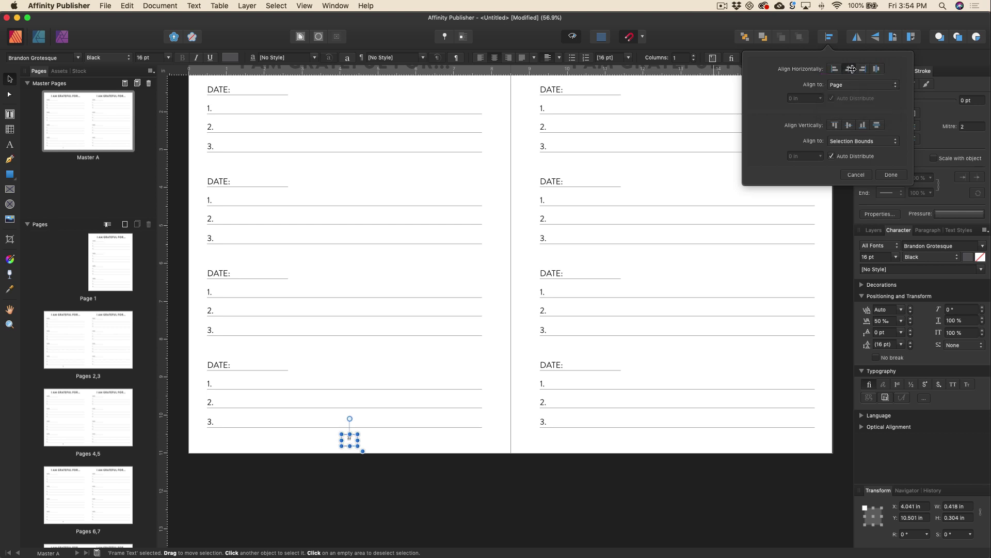
Copy the page number to the right page and centre it there
{"action": "scroll", "coordinate": [451, 458], "scroll_direction": "up", "scroll_amount": 3}
{"action": "left_click_drag", "start_coordinate": [349, 508], "coordinate": [675, 512]}
{"action": "left_click", "coordinate": [829, 37]}
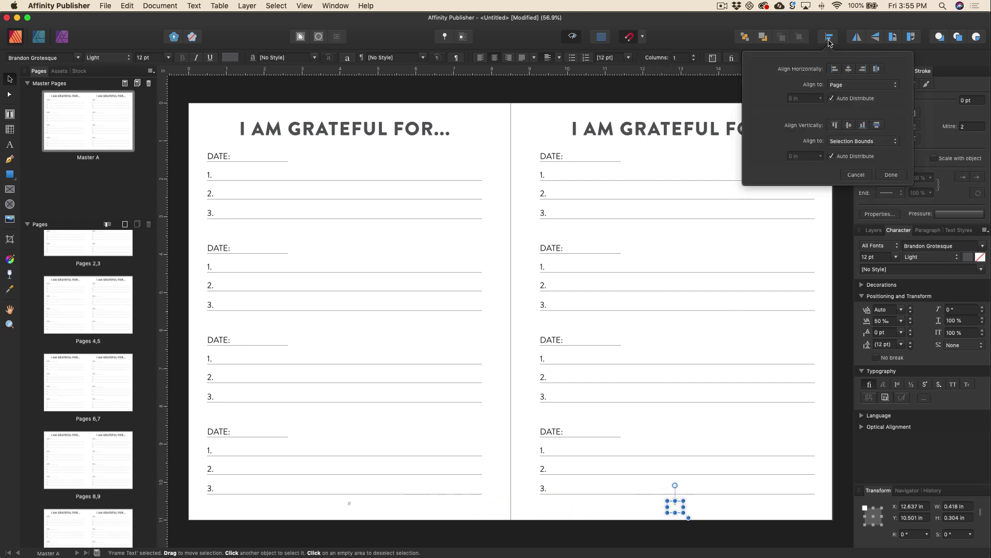
{"action": "left_click", "coordinate": [848, 69]}
Scroll from spread Pages 2,3 through the later spreads checking page numbers, then select Master A
{"action": "left_click", "coordinate": [71, 250]}
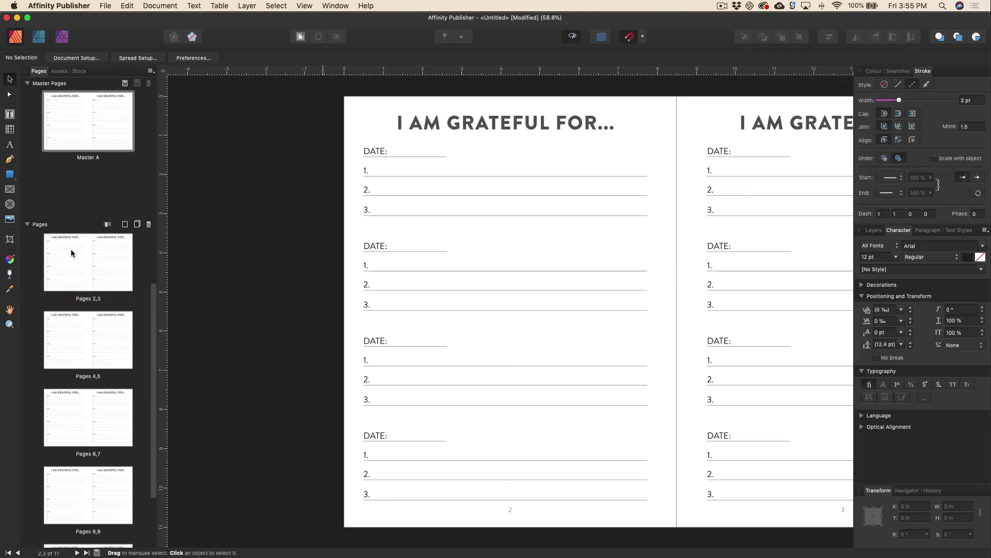
{"action": "scroll", "coordinate": [508, 386], "scroll_direction": "right", "scroll_amount": 4}
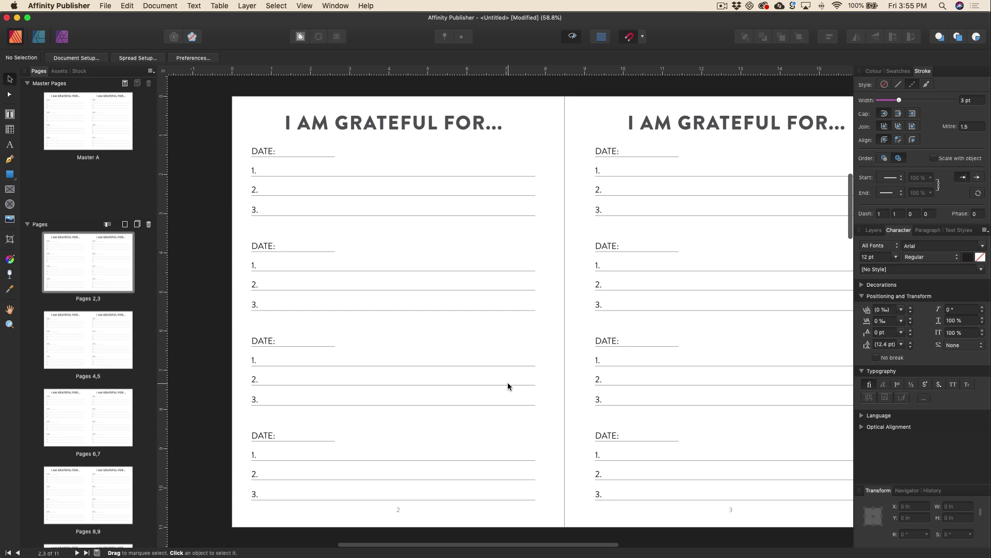
{"action": "scroll", "coordinate": [507, 386], "scroll_direction": "down", "scroll_amount": 5}
{"action": "scroll", "coordinate": [507, 386], "scroll_direction": "down", "scroll_amount": 15}
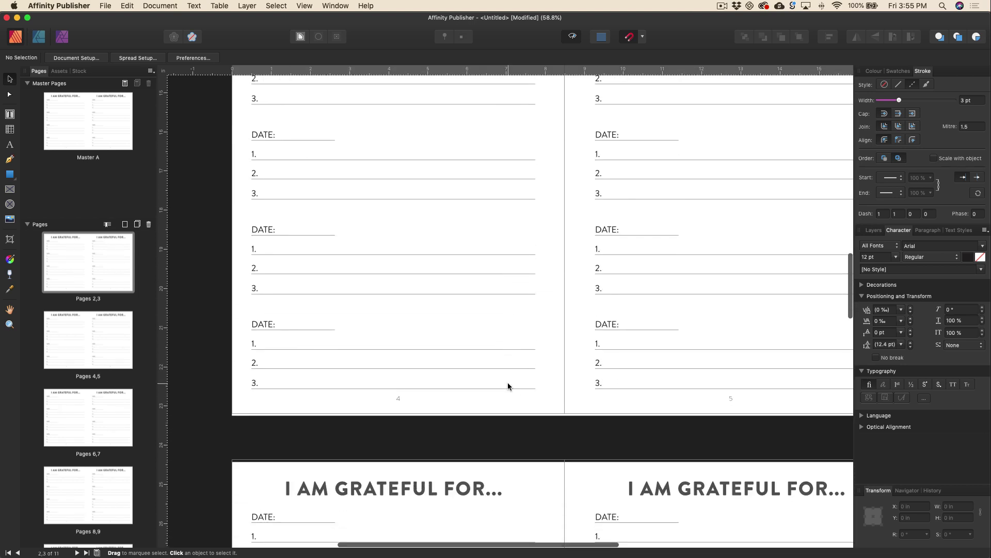
{"action": "scroll", "coordinate": [507, 385], "scroll_direction": "down", "scroll_amount": 17}
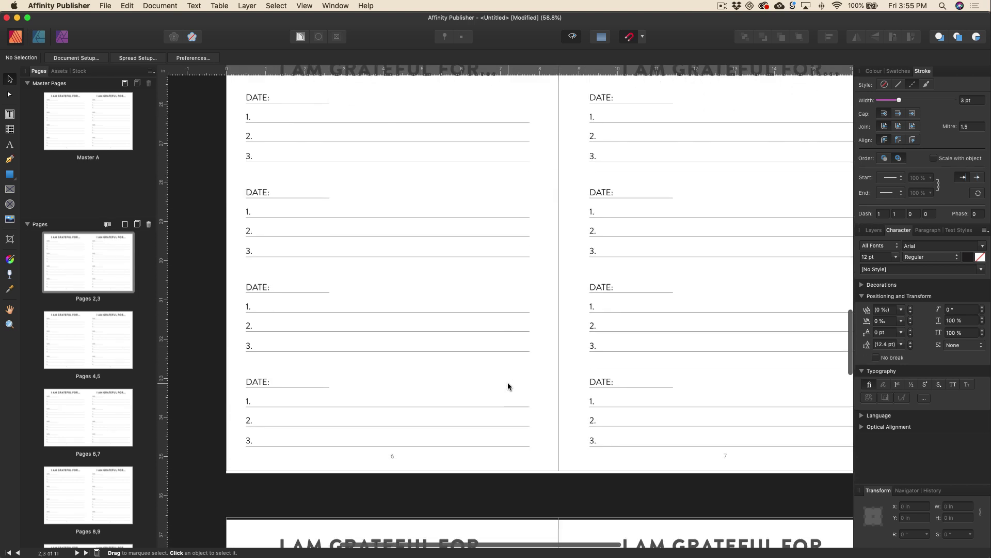
{"action": "scroll", "coordinate": [508, 386], "scroll_direction": "down", "scroll_amount": 5}
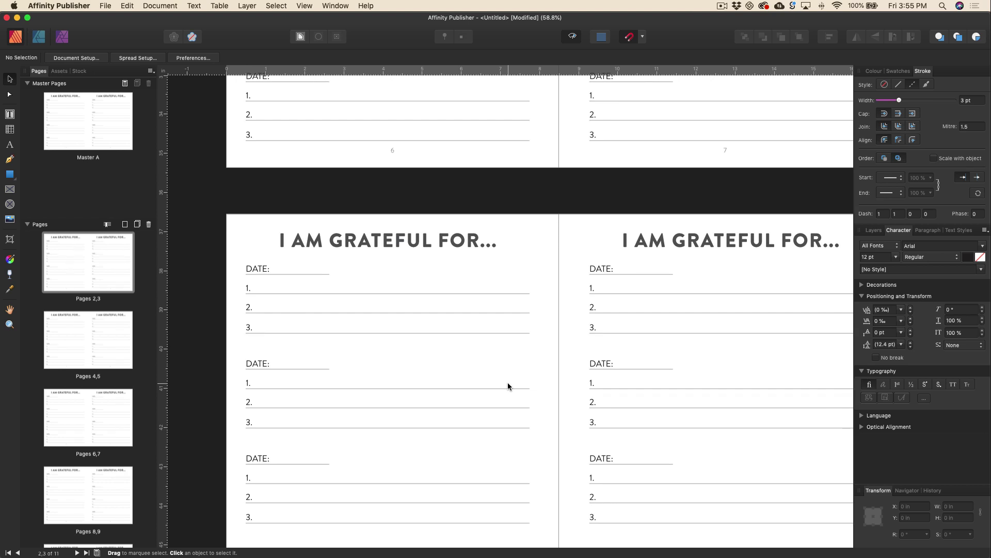
{"action": "scroll", "coordinate": [508, 386], "scroll_direction": "up", "scroll_amount": 20}
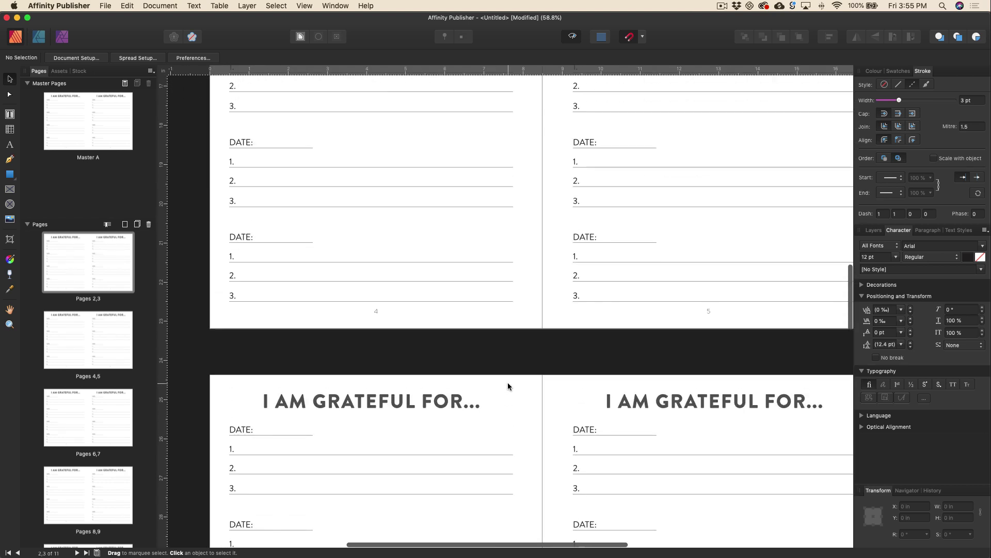
{"action": "scroll", "coordinate": [508, 385], "scroll_direction": "up", "scroll_amount": 20}
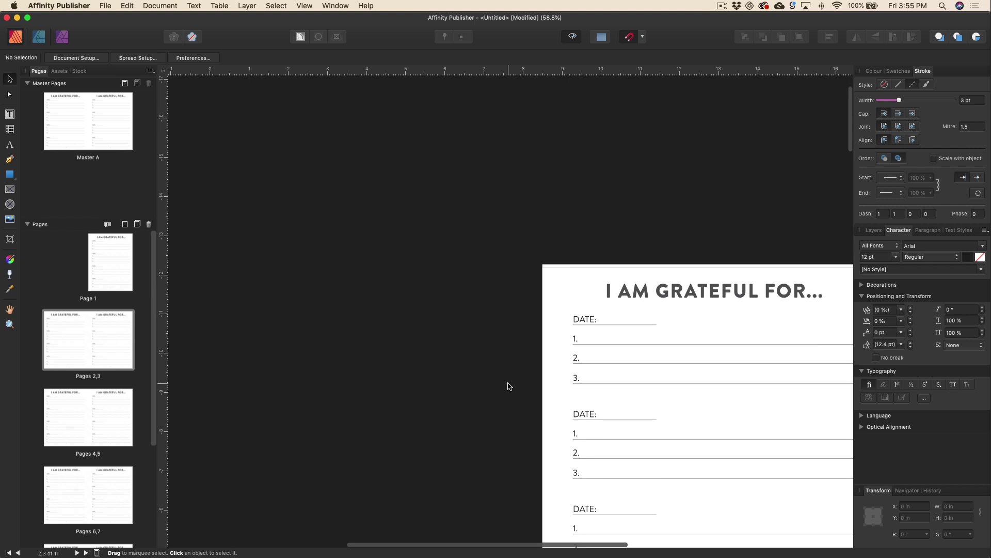
{"action": "scroll", "coordinate": [508, 385], "scroll_direction": "down", "scroll_amount": 2}
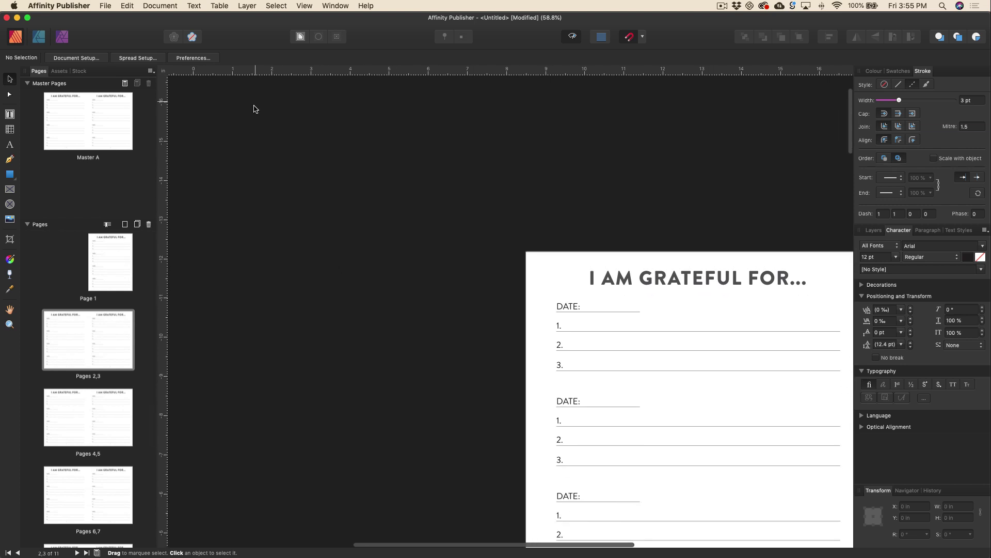
{"action": "left_click", "coordinate": [101, 126]}
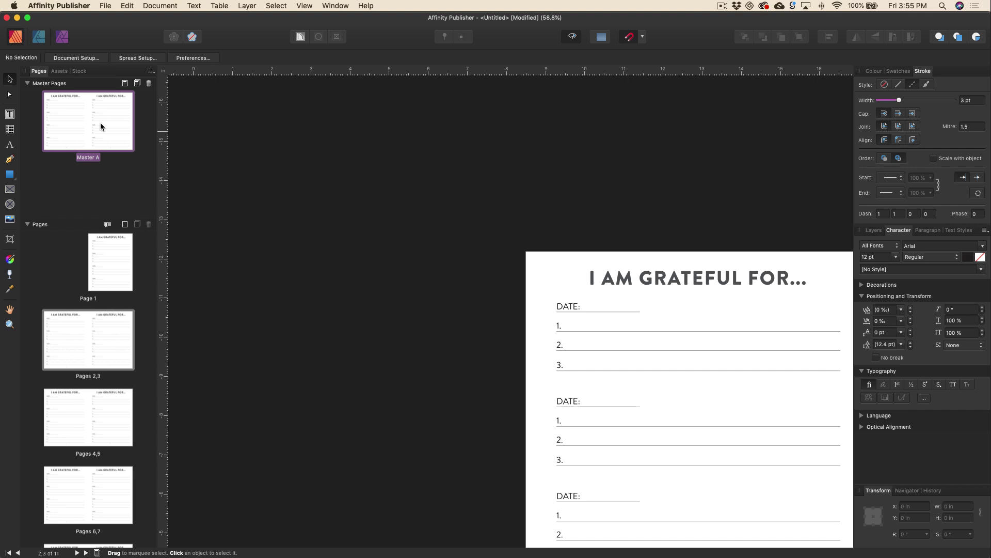
Add a facing-page master, keeping the default name Master B
{"action": "left_click", "coordinate": [125, 85]}
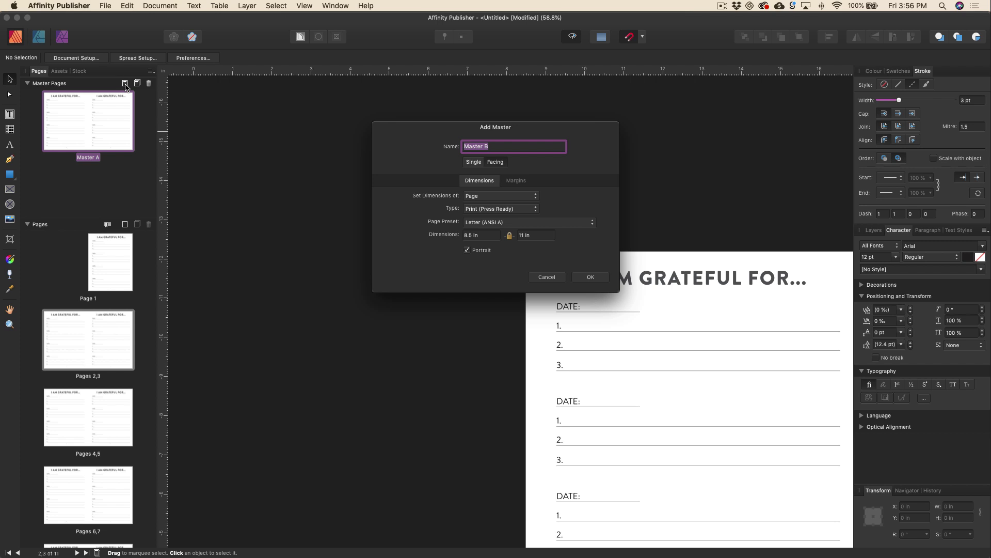
{"action": "left_click", "coordinate": [590, 278]}
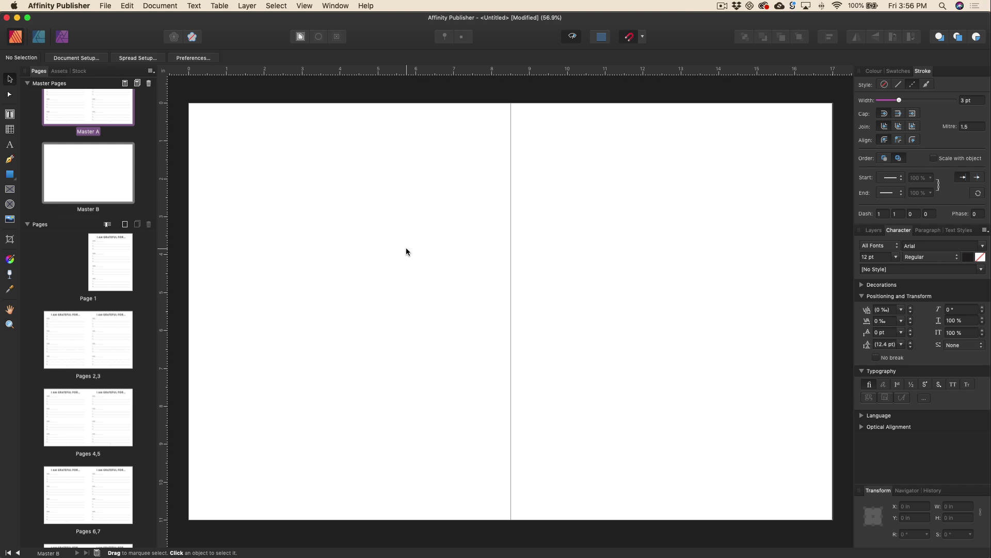
Place the butterfly image on Master B's right page
{"action": "left_click", "coordinate": [106, 6]}
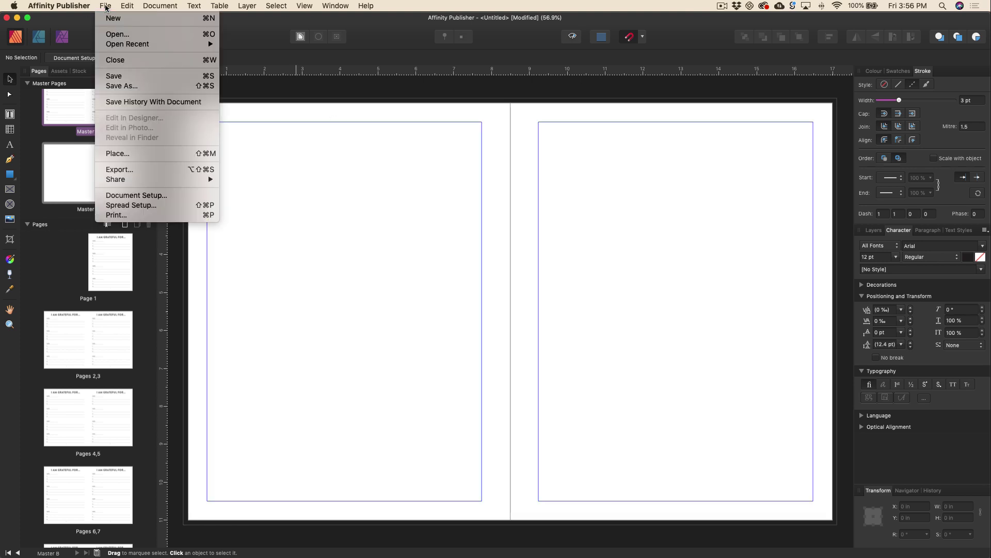
{"action": "left_click", "coordinate": [118, 153]}
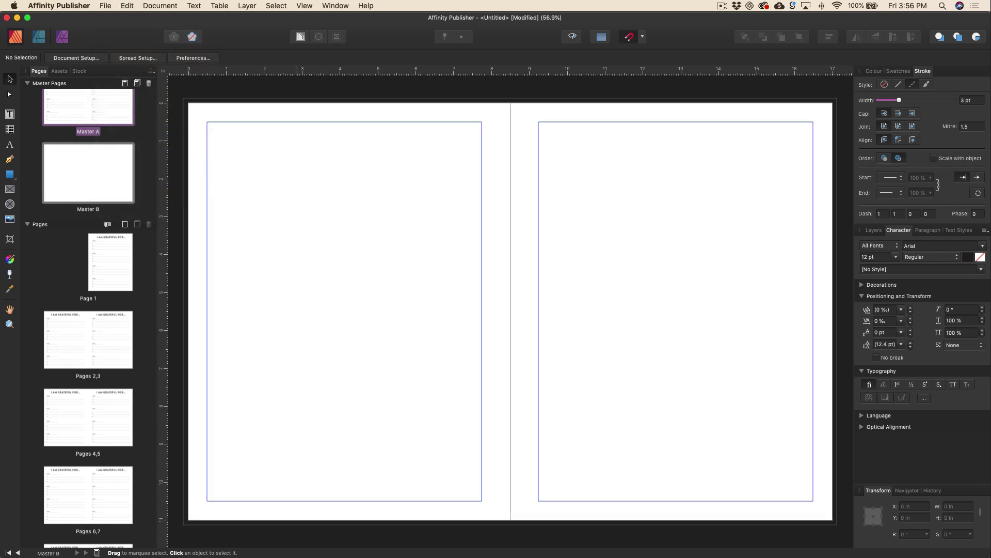
{"action": "left_click", "coordinate": [676, 278]}
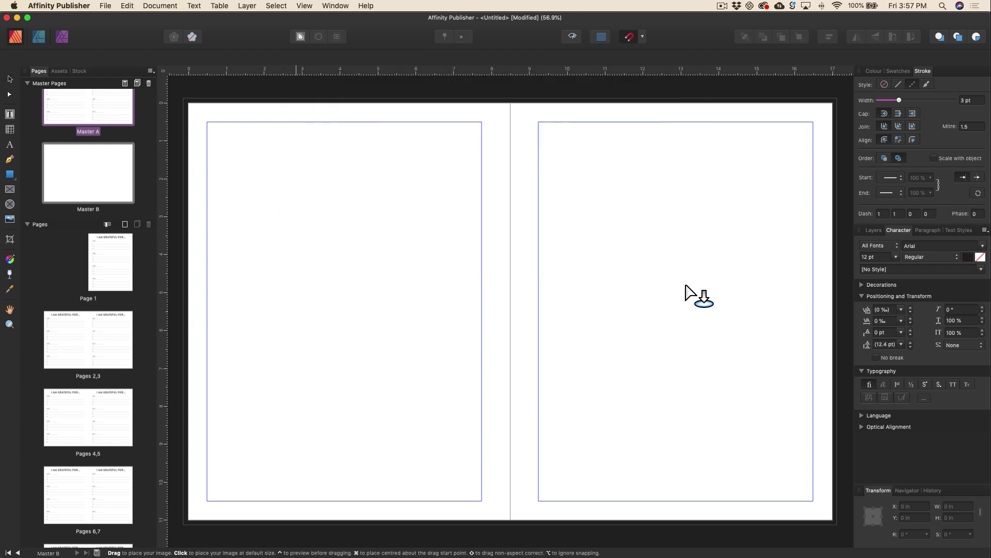
{"action": "left_click_drag", "start_coordinate": [575, 325], "coordinate": [750, 458]}
Shrink the butterfly into the bottom-right corner, tilt it about −21°, then go to Page 1
{"action": "left_click_drag", "start_coordinate": [696, 438], "coordinate": [741, 474]}
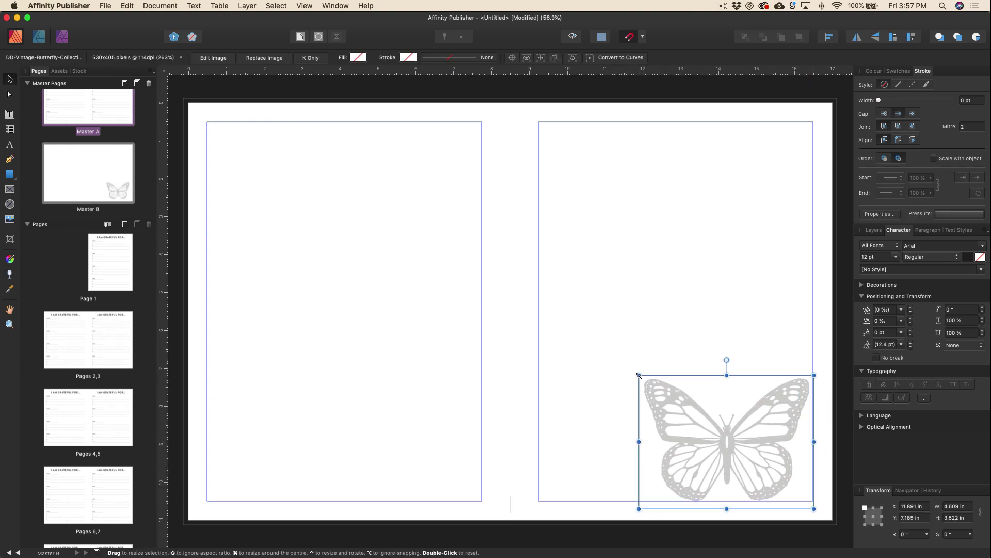
{"action": "left_click_drag", "start_coordinate": [639, 378], "coordinate": [741, 442]}
{"action": "left_click_drag", "start_coordinate": [782, 467], "coordinate": [779, 464]}
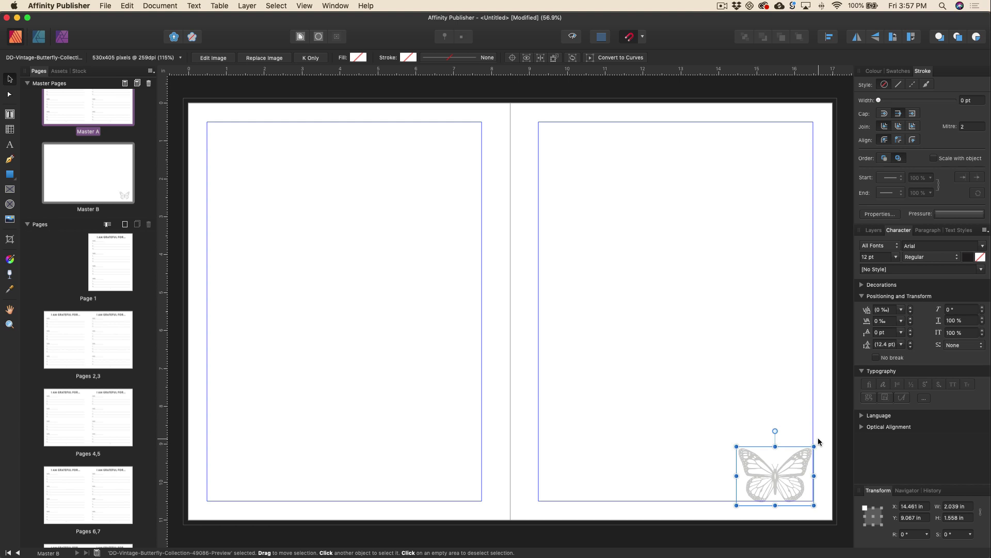
{"action": "left_click_drag", "start_coordinate": [817, 444], "coordinate": [785, 476]}
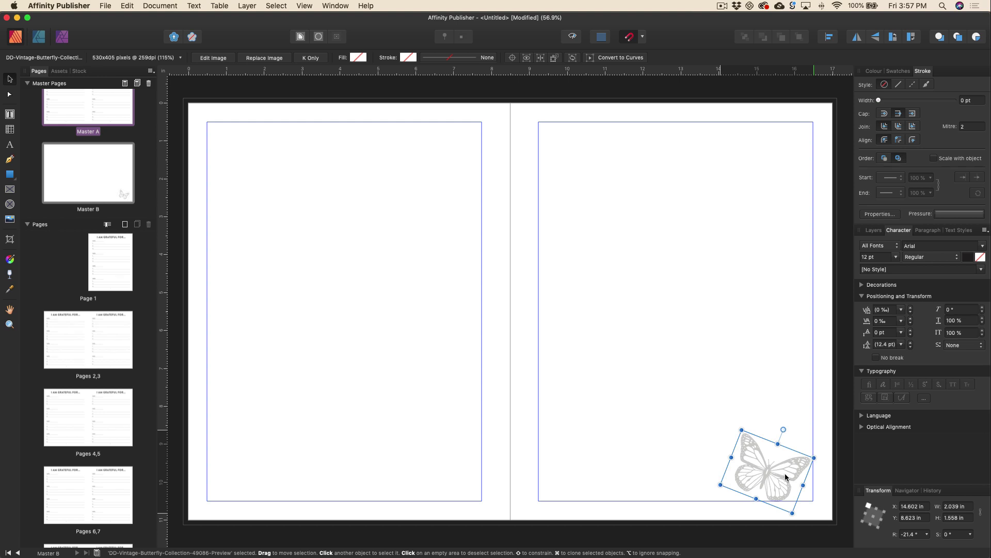
{"action": "double_click", "coordinate": [109, 267]}
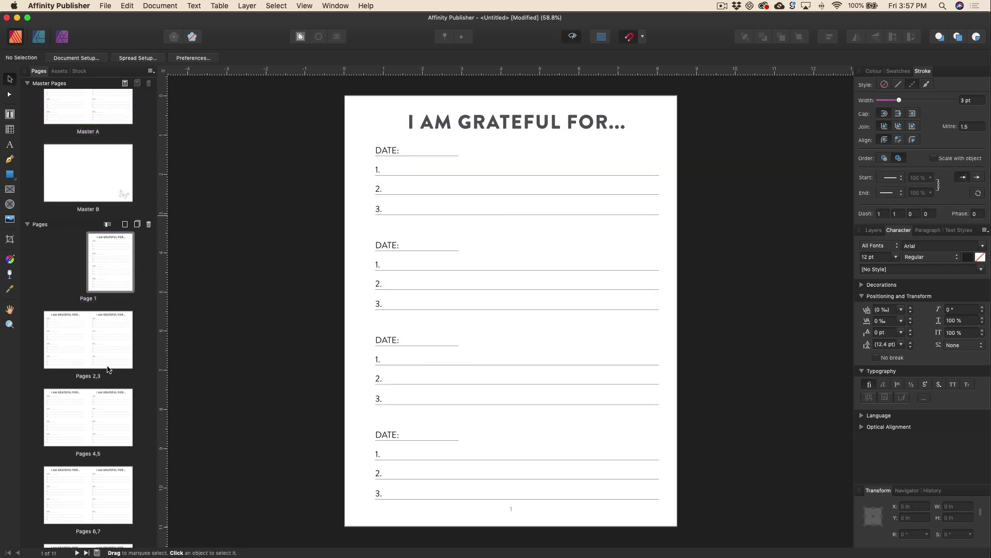
Apply Master B to Specified Pages 3 and 7 via Apply Master to Pages
{"action": "scroll", "coordinate": [107, 364], "scroll_direction": "down", "scroll_amount": 3}
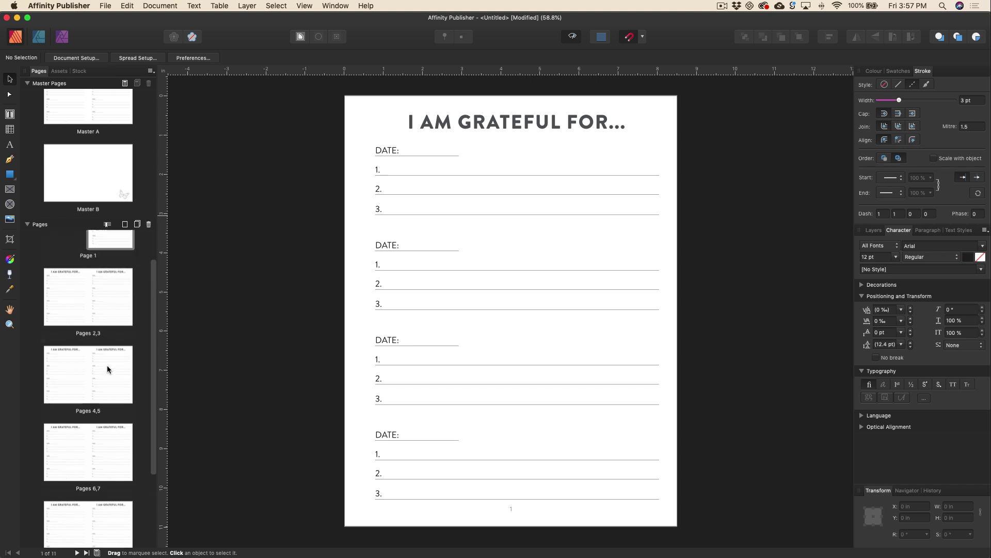
{"action": "double_click", "coordinate": [105, 184]}
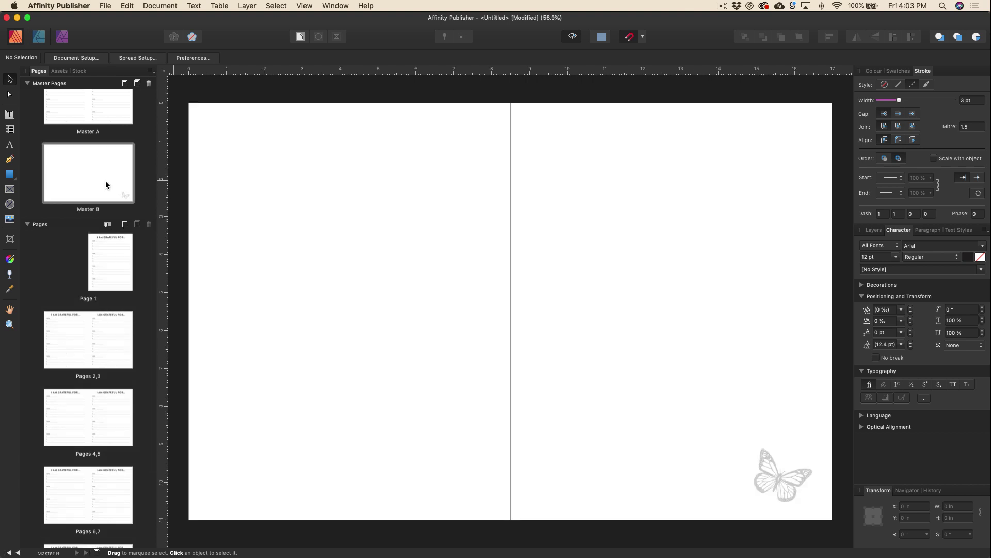
{"action": "right_click", "coordinate": [105, 185]}
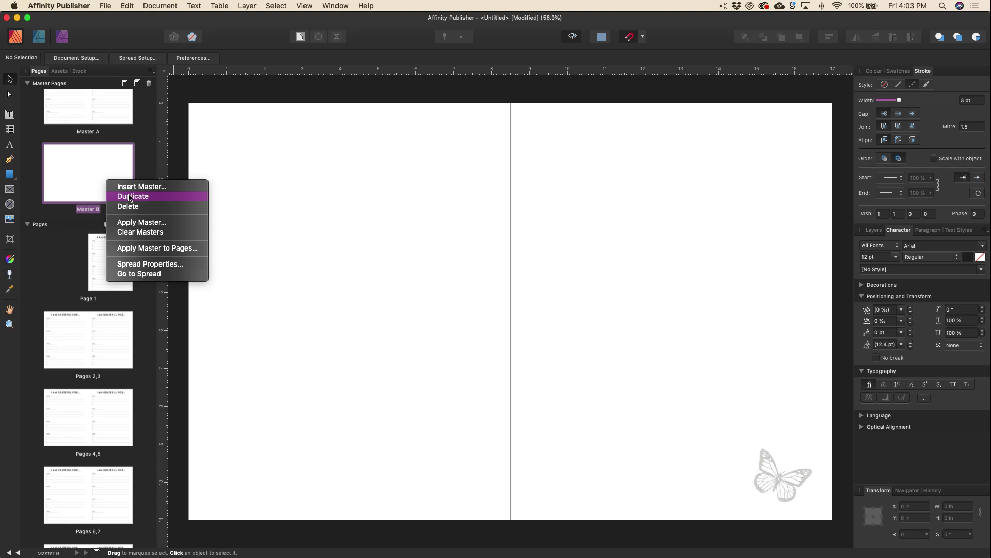
{"action": "left_click", "coordinate": [138, 250]}
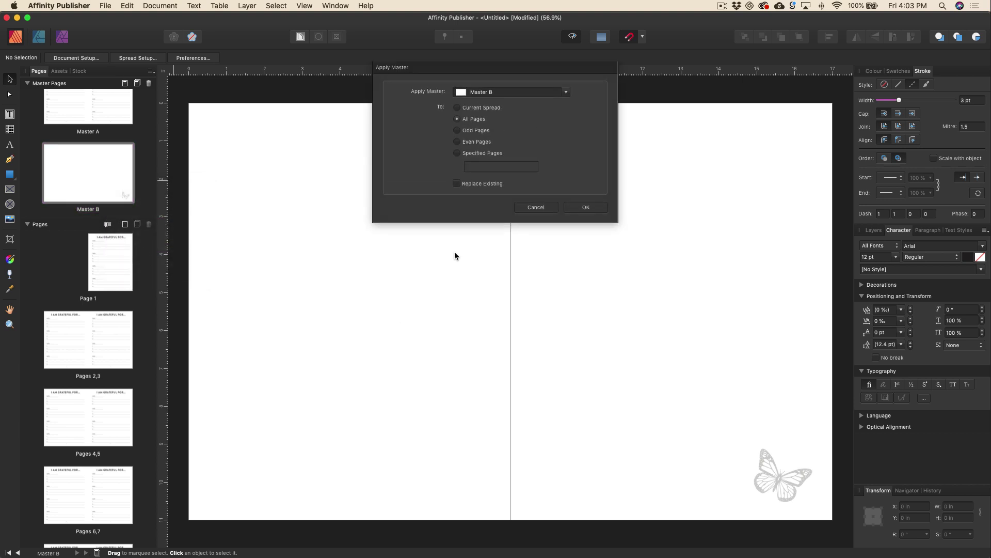
{"action": "left_click", "coordinate": [456, 153]}
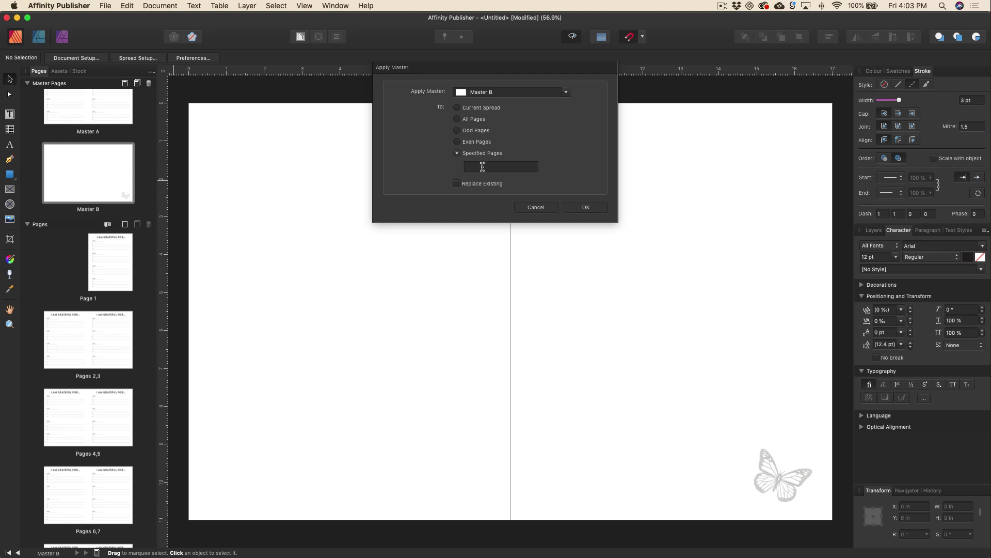
{"action": "left_click", "coordinate": [482, 167]}
{"action": "type", "text": "3,7"}
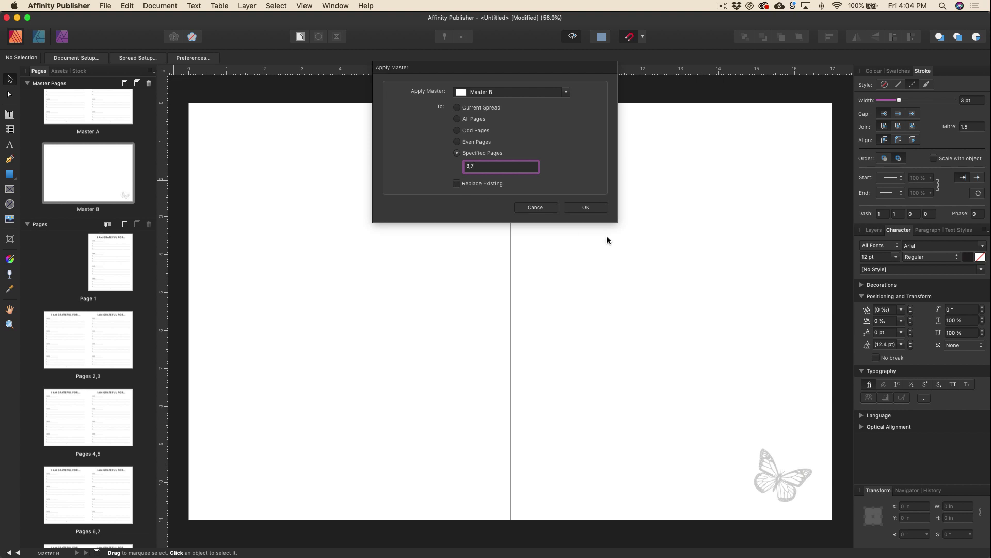
{"action": "left_click", "coordinate": [586, 207]}
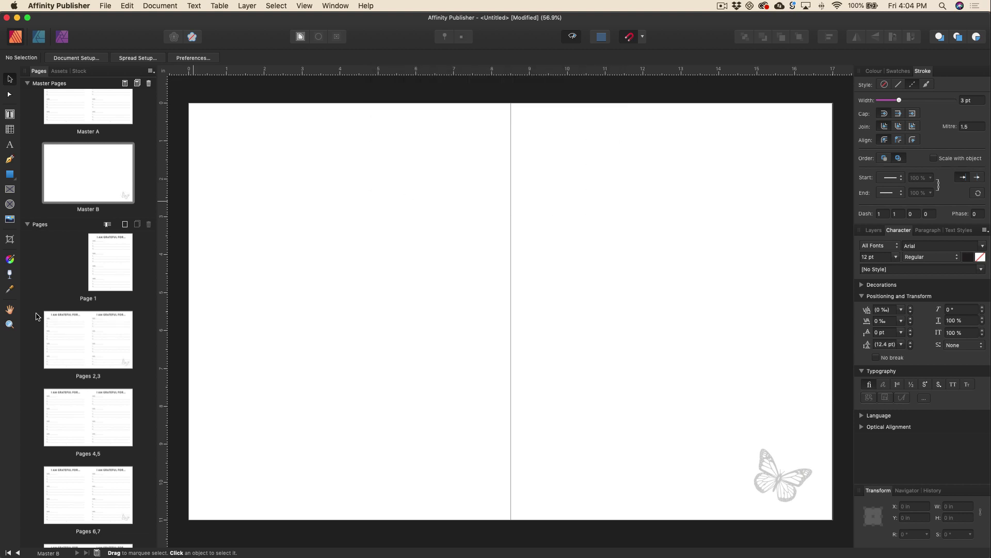
Go to Page 1 and scroll to the pages 6,7 spread to see page 7's butterfly
{"action": "double_click", "coordinate": [110, 260]}
{"action": "scroll", "coordinate": [329, 355], "scroll_direction": "down", "scroll_amount": 15}
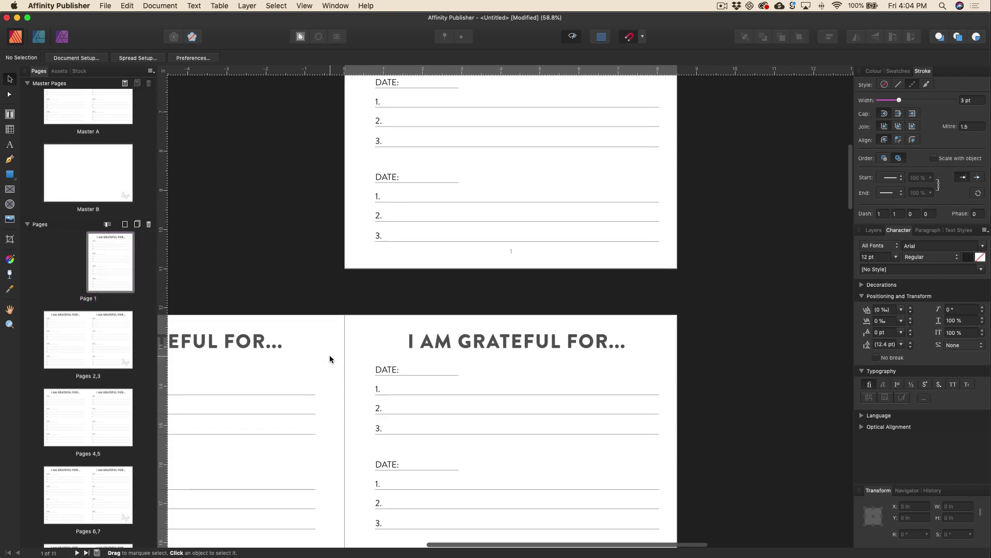
{"action": "scroll", "coordinate": [330, 355], "scroll_direction": "down", "scroll_amount": 15}
{"action": "scroll", "coordinate": [329, 355], "scroll_direction": "down", "scroll_amount": 10}
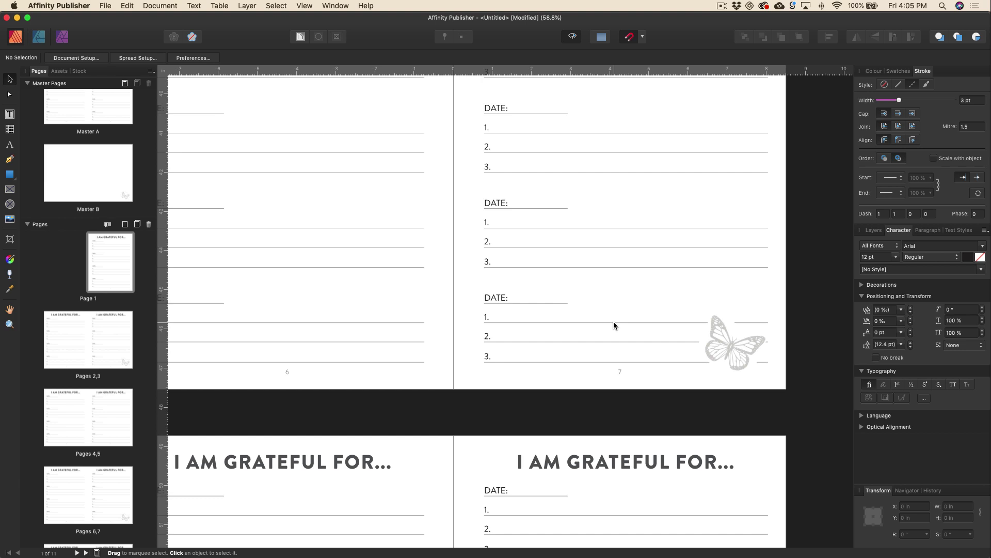
{"action": "scroll", "coordinate": [614, 322], "scroll_direction": "left", "scroll_amount": 2}
{"action": "scroll", "coordinate": [614, 322], "scroll_direction": "up", "scroll_amount": 3}
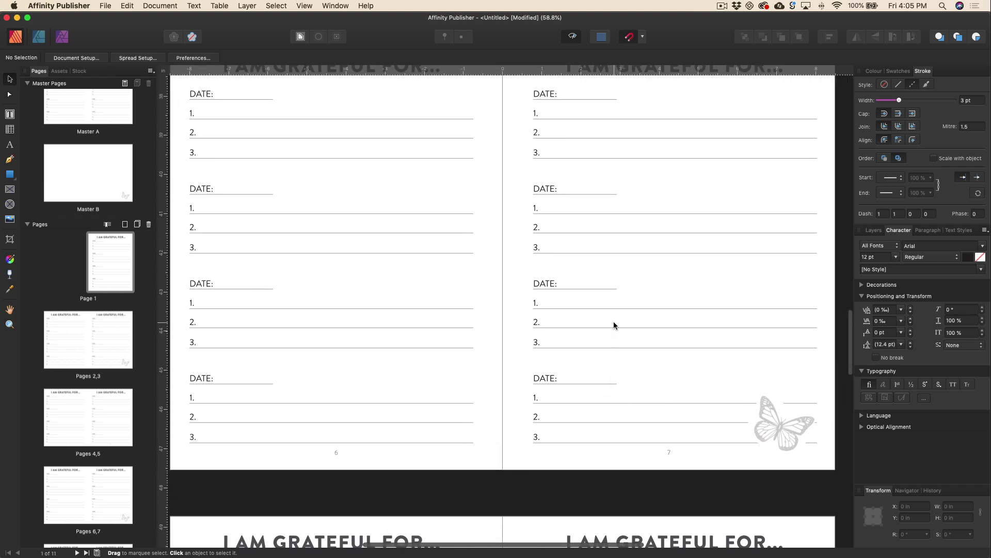
{"action": "scroll", "coordinate": [614, 324], "scroll_direction": "up", "scroll_amount": 3}
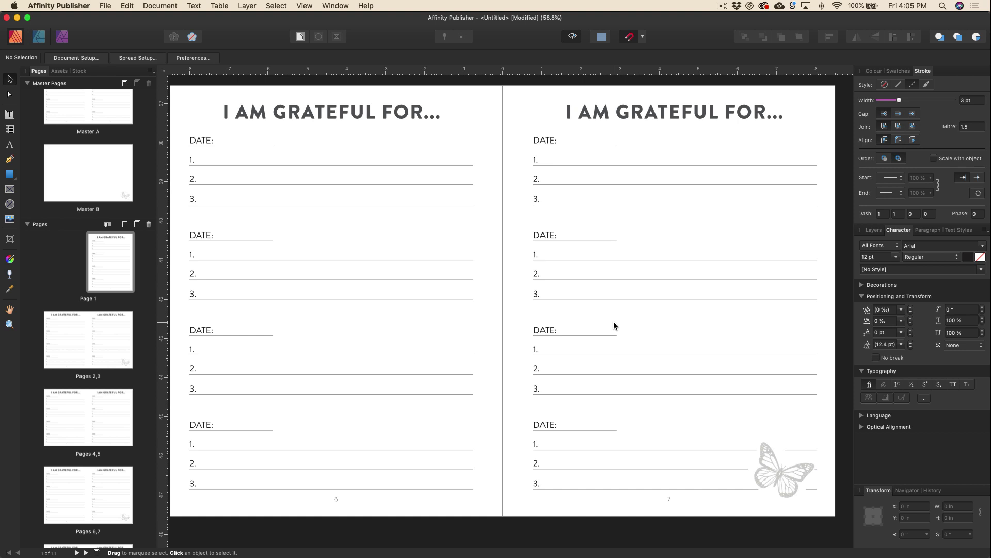
On the pages 4,5 spread, open Layers and Edit Detached the Master A layer
{"action": "double_click", "coordinate": [112, 350]}
{"action": "scroll", "coordinate": [563, 372], "scroll_direction": "left", "scroll_amount": 3}
{"action": "scroll", "coordinate": [562, 371], "scroll_direction": "down", "scroll_amount": 1}
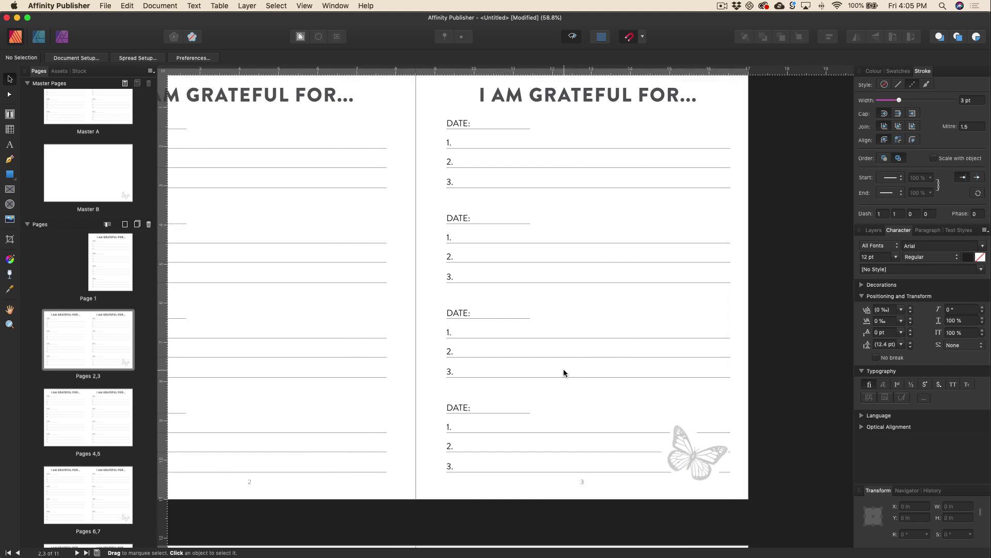
{"action": "left_click", "coordinate": [866, 233]}
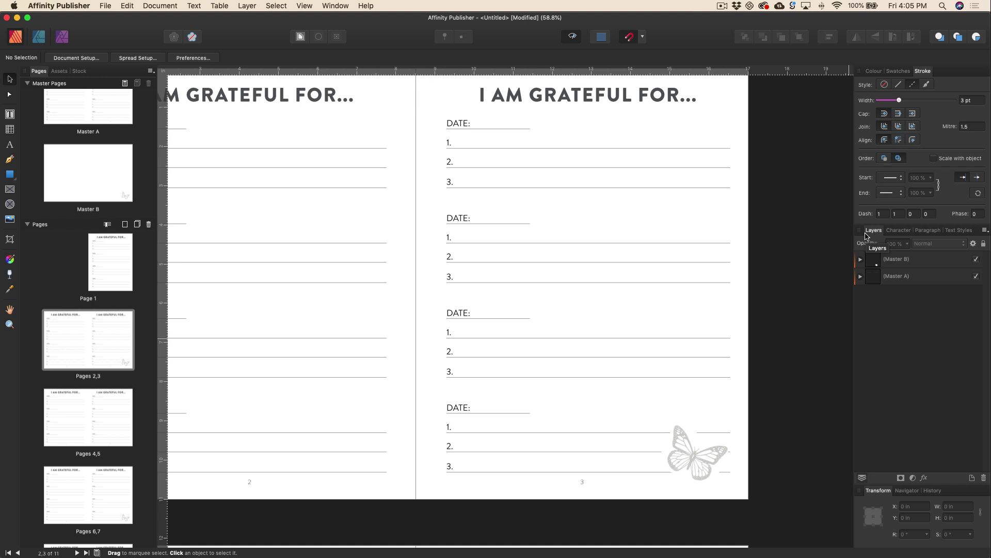
{"action": "scroll", "coordinate": [680, 261], "scroll_direction": "up", "scroll_amount": 3}
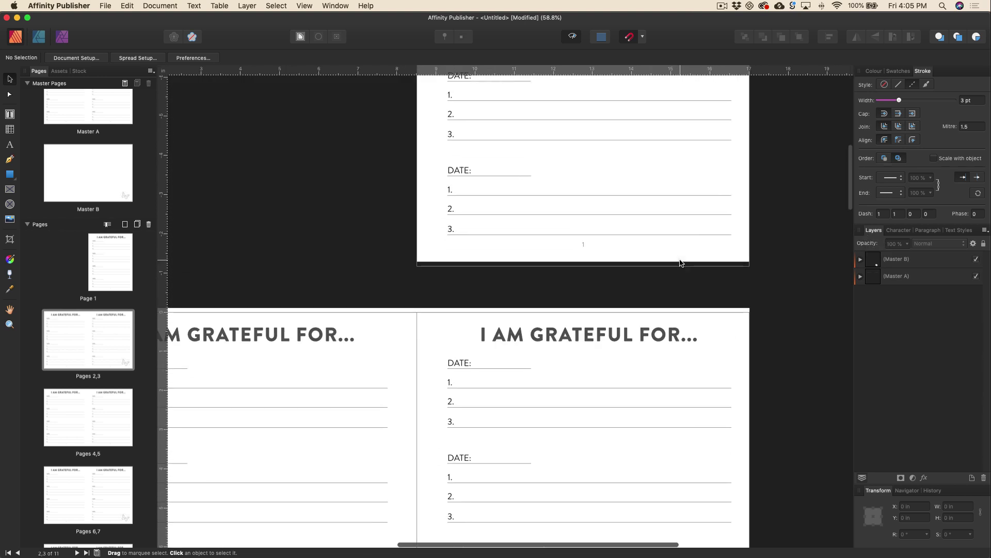
{"action": "scroll", "coordinate": [680, 263], "scroll_direction": "down", "scroll_amount": 15}
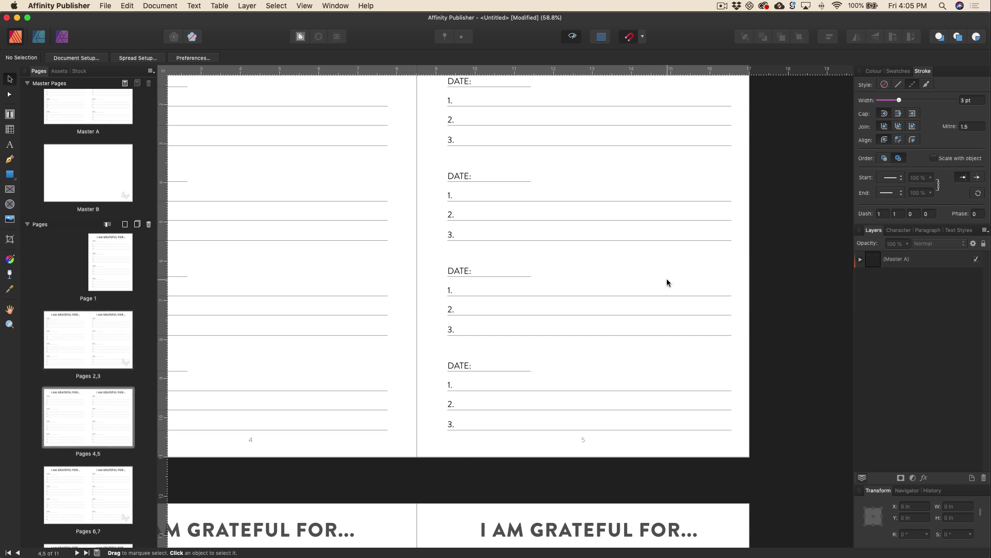
{"action": "right_click", "coordinate": [898, 261]}
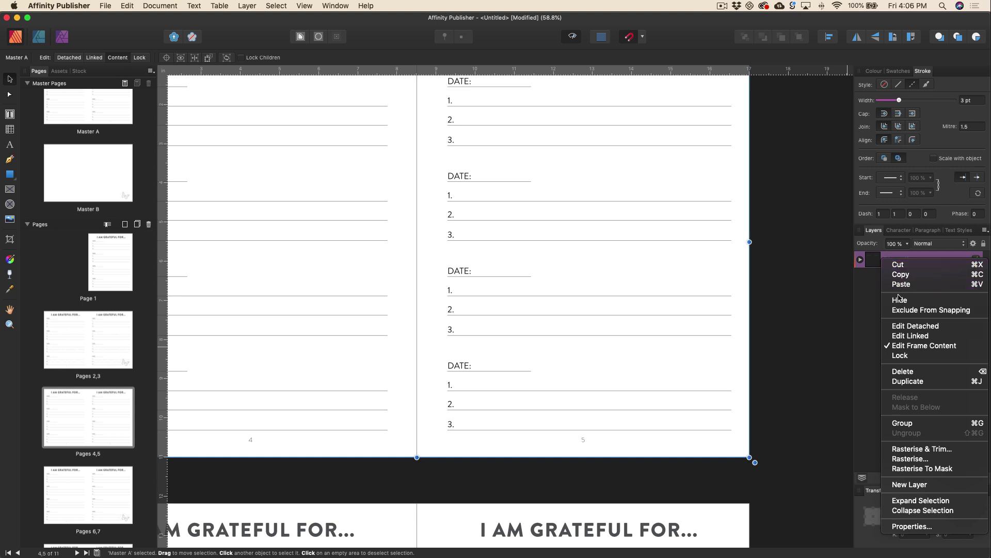
{"action": "left_click", "coordinate": [906, 324]}
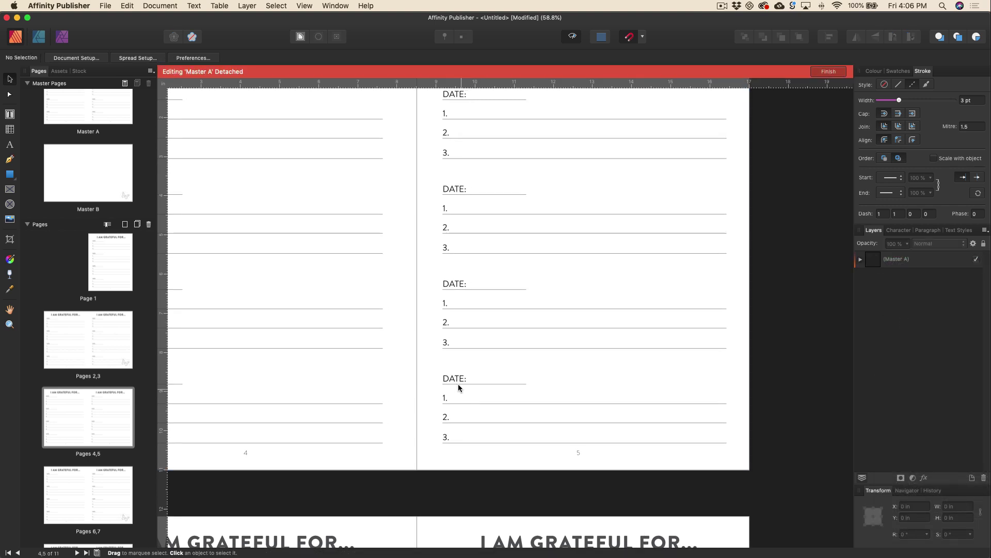
Delete page 5's last DATE: label and its numbered lines
{"action": "double_click", "coordinate": [457, 380]}
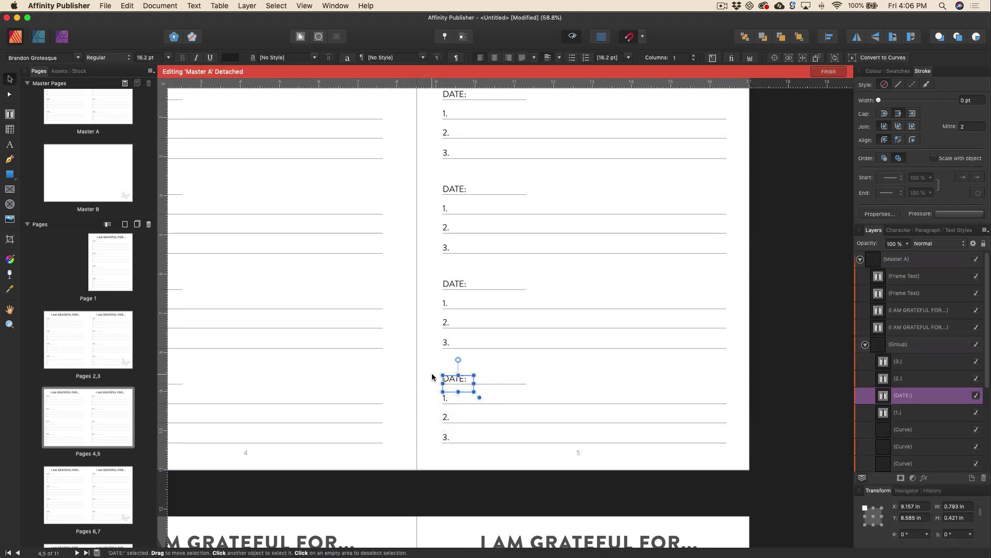
{"action": "key", "text": "Delete"}
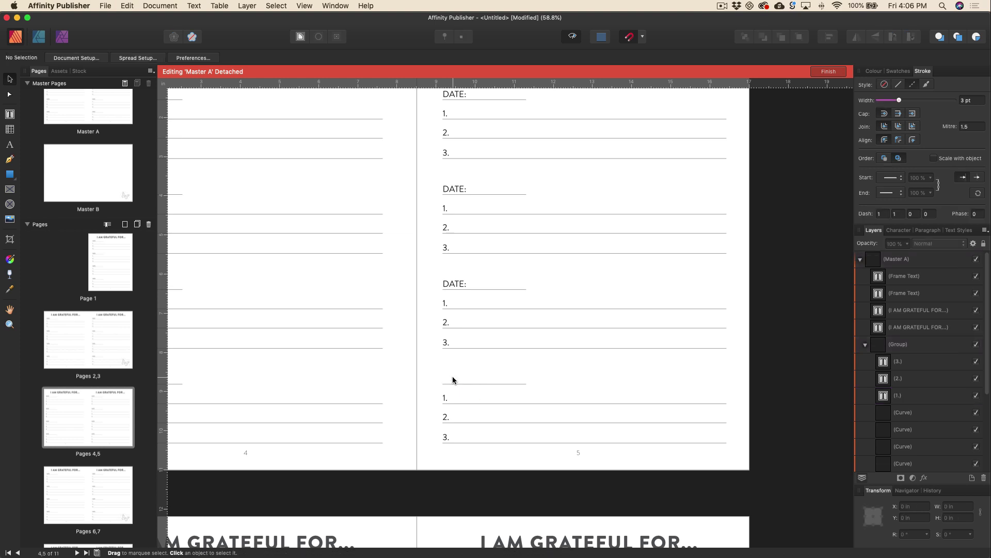
{"action": "left_click", "coordinate": [453, 382]}
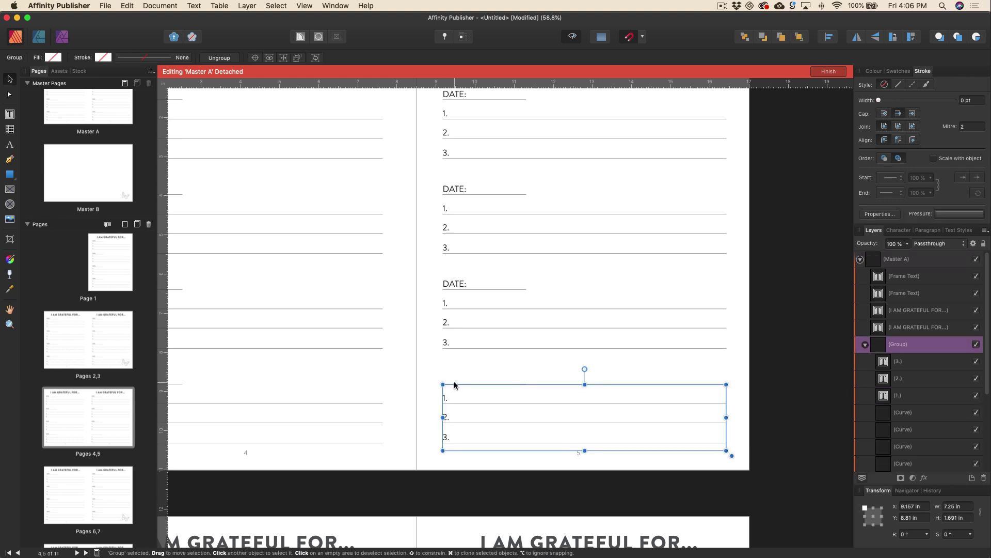
{"action": "key", "text": "Delete"}
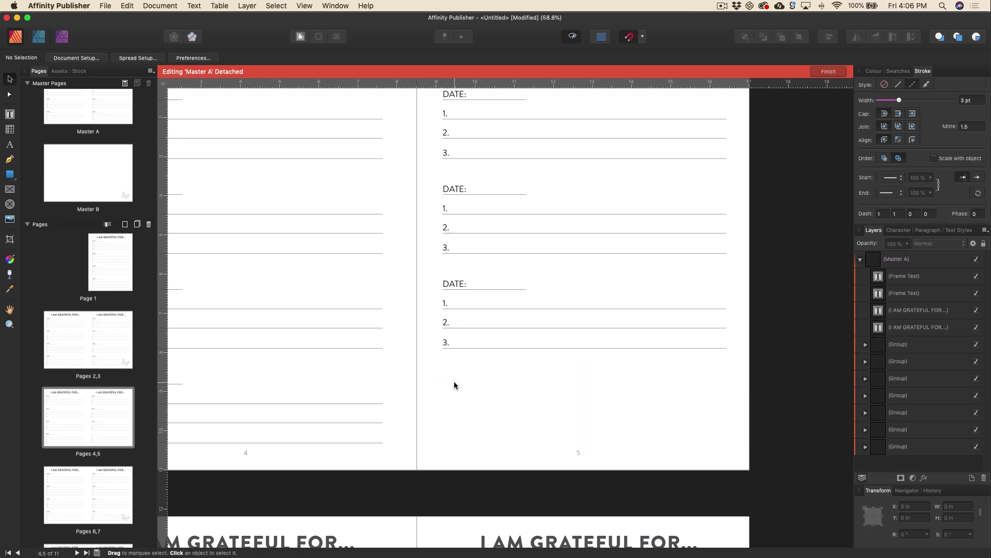
Finish the page 5 quote: 'This is a really lovely quote about being grateful for what you have.'
{"action": "left_click", "coordinate": [826, 72]}
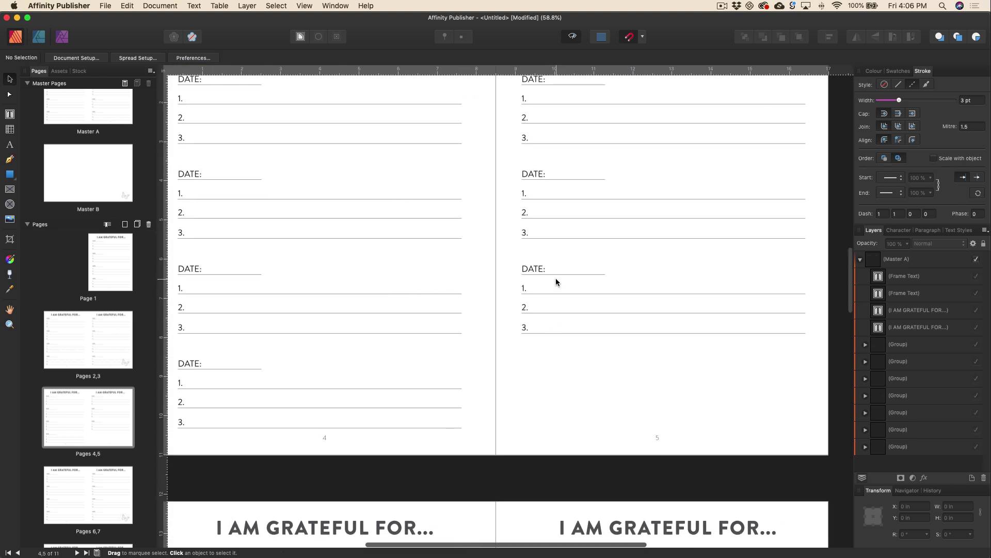
{"action": "scroll", "coordinate": [556, 282], "scroll_direction": "up", "scroll_amount": 10}
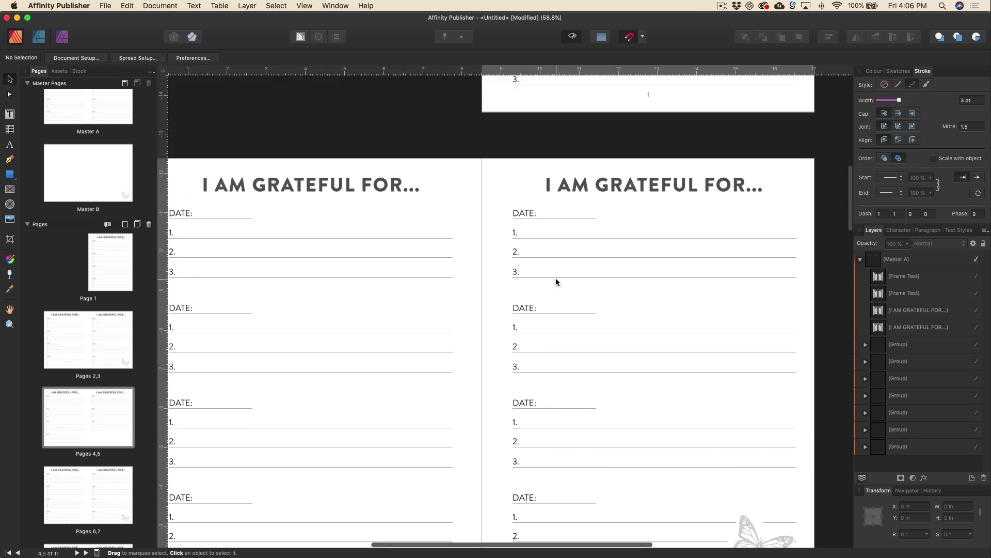
{"action": "scroll", "coordinate": [555, 281], "scroll_direction": "down", "scroll_amount": 15}
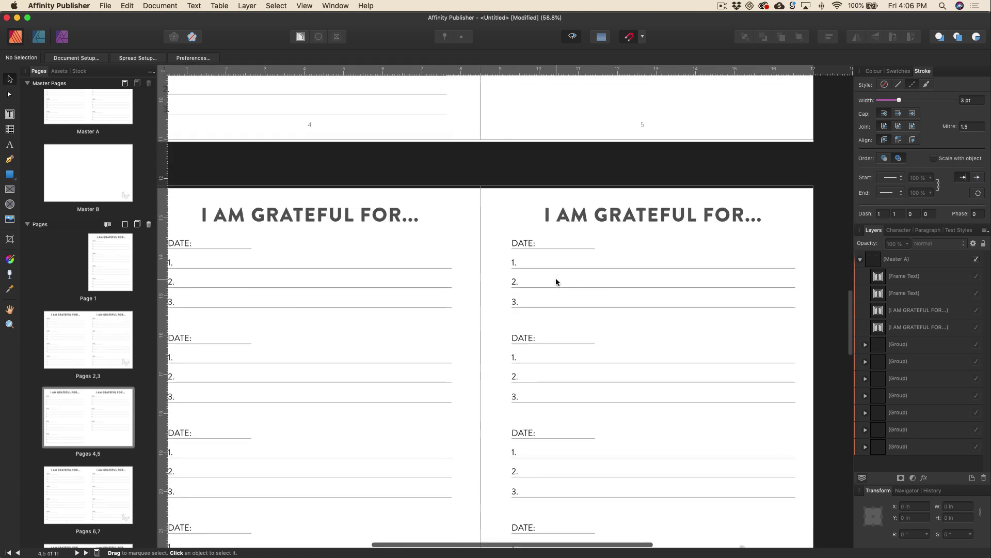
{"action": "scroll", "coordinate": [555, 282], "scroll_direction": "down", "scroll_amount": 5}
{"action": "scroll", "coordinate": [556, 281], "scroll_direction": "up", "scroll_amount": 10}
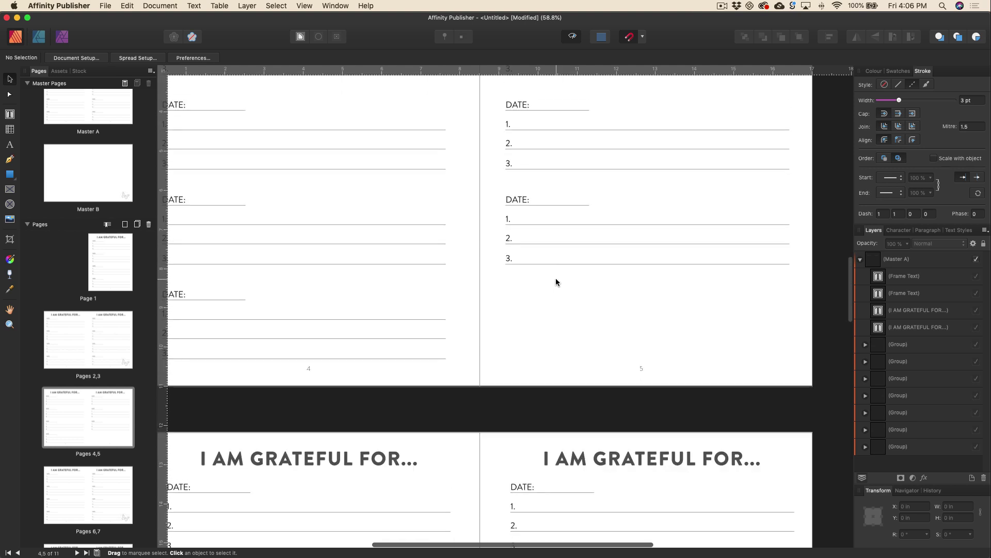
{"action": "scroll", "coordinate": [555, 282], "scroll_direction": "up", "scroll_amount": 2}
{"action": "scroll", "coordinate": [541, 309], "scroll_direction": "right", "scroll_amount": 1}
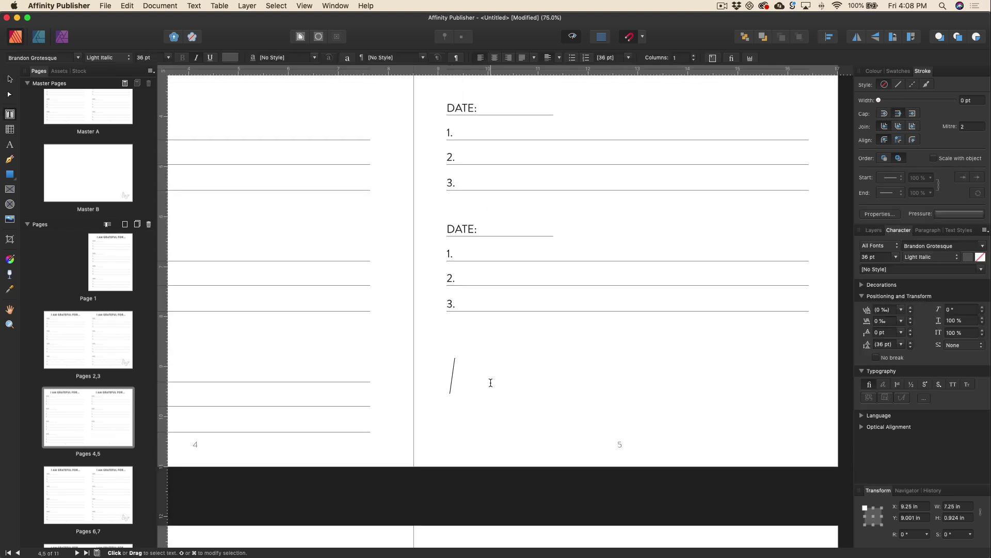
{"action": "type", "text": "This is a really lovel"}
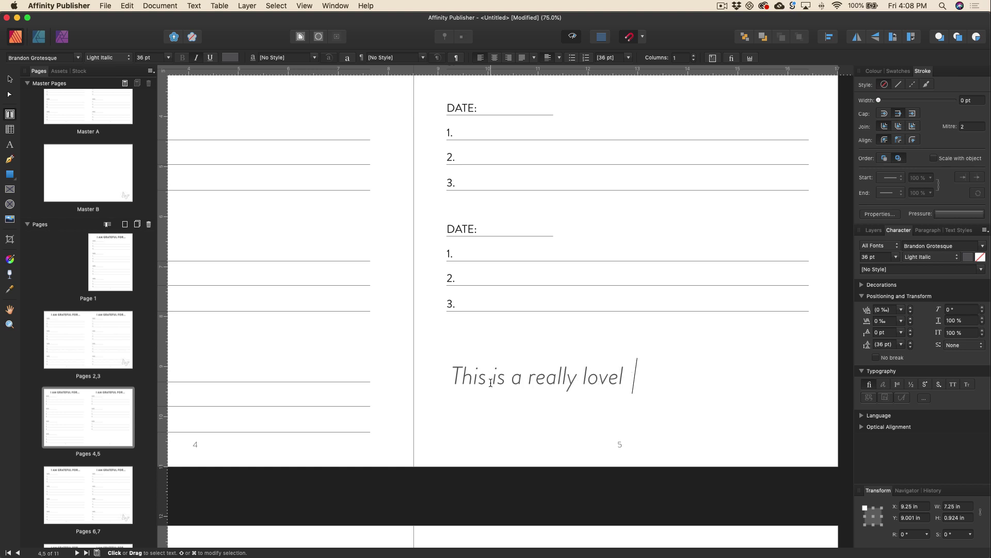
{"action": "type", "text": "y quote about "}
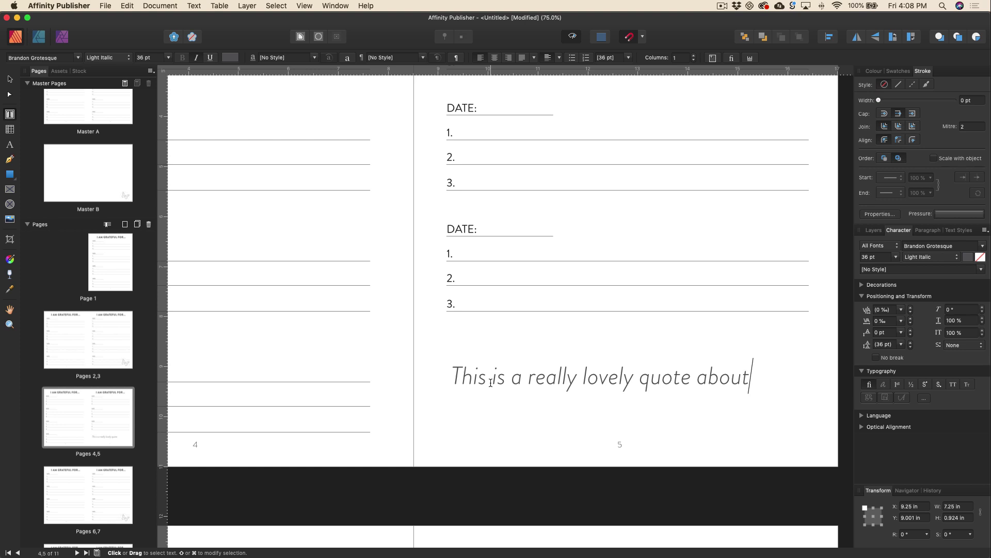
{"action": "type", "text": "being gr"}
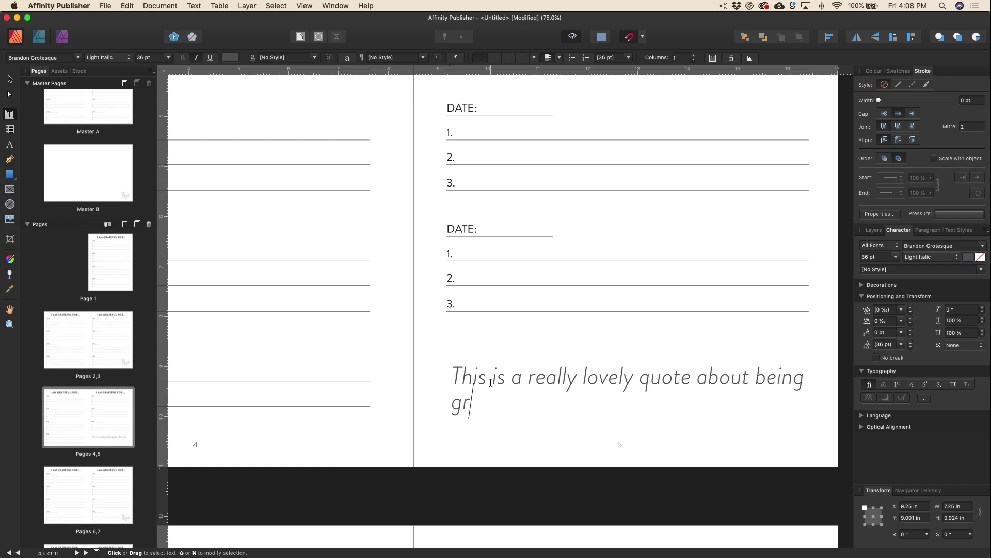
{"action": "type", "text": "atfule"}
{"action": "key", "text": "BackSpace"}
{"action": "key", "text": "BackSpace"}
{"action": "key", "text": "BackSpace"}
{"action": "key", "text": "BackSpace"}
{"action": "type", "text": "eful for "}
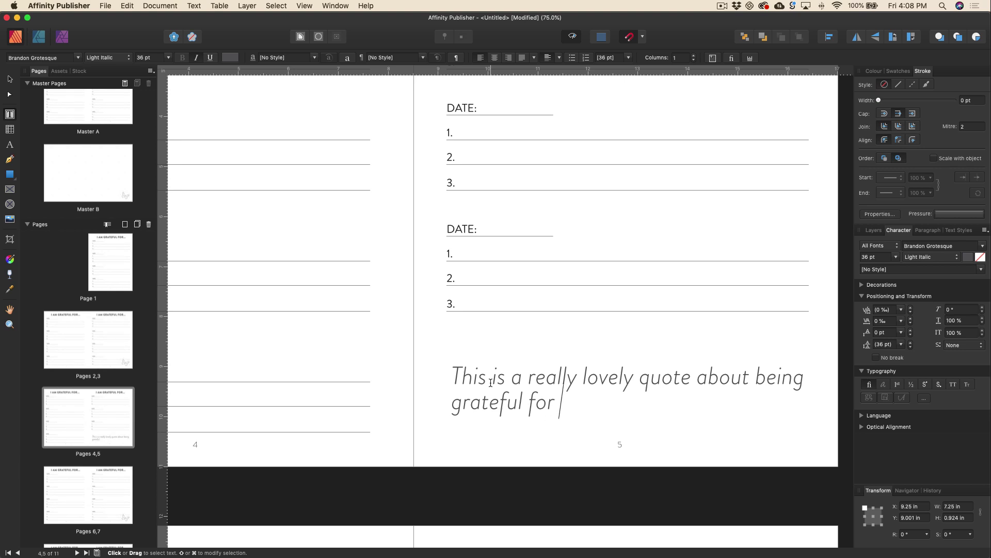
{"action": "type", "text": "what you ha"}
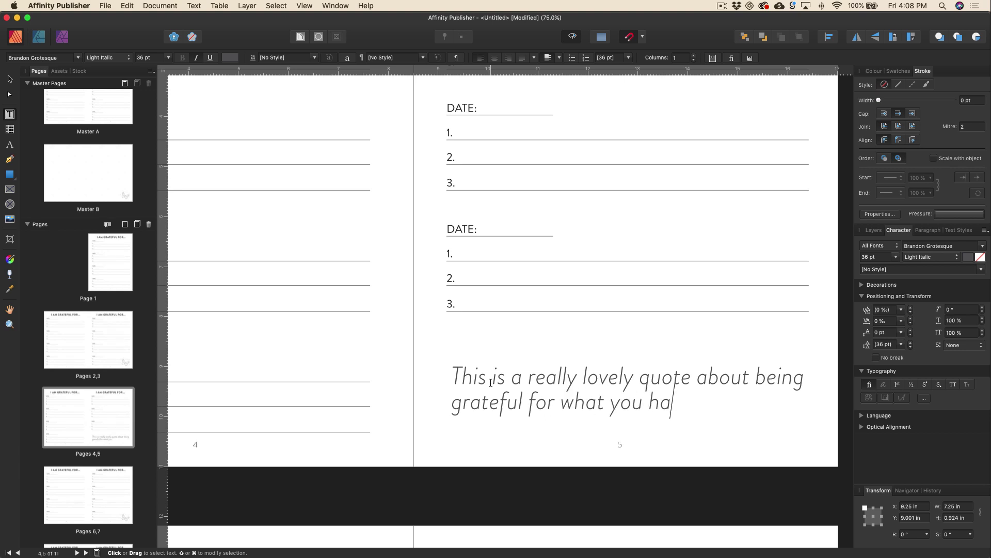
{"action": "type", "text": "ve."}
Narrow the quote frame so the text rewraps, then nudge it up slightly
{"action": "key", "text": "super+minus"}
{"action": "left_click", "coordinate": [9, 79]}
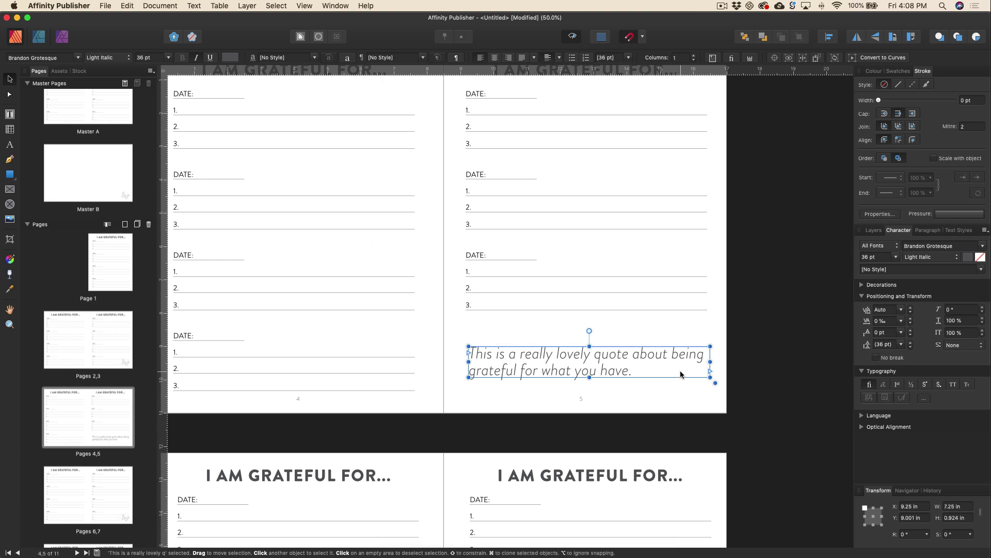
{"action": "left_click", "coordinate": [678, 393]}
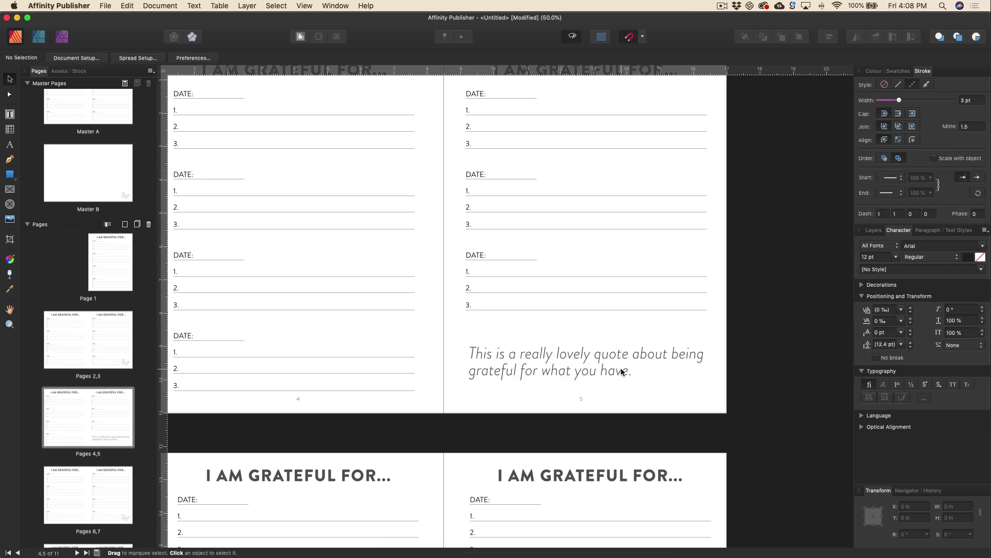
{"action": "left_click", "coordinate": [634, 359]}
{"action": "left_click_drag", "start_coordinate": [712, 362], "coordinate": [693, 364]}
{"action": "left_click_drag", "start_coordinate": [633, 358], "coordinate": [635, 352]}
Select page 1 in the Pages panel and apply Clear Masters to blank it
{"action": "left_click", "coordinate": [747, 363]}
{"action": "scroll", "coordinate": [747, 363], "scroll_direction": "left", "scroll_amount": 3}
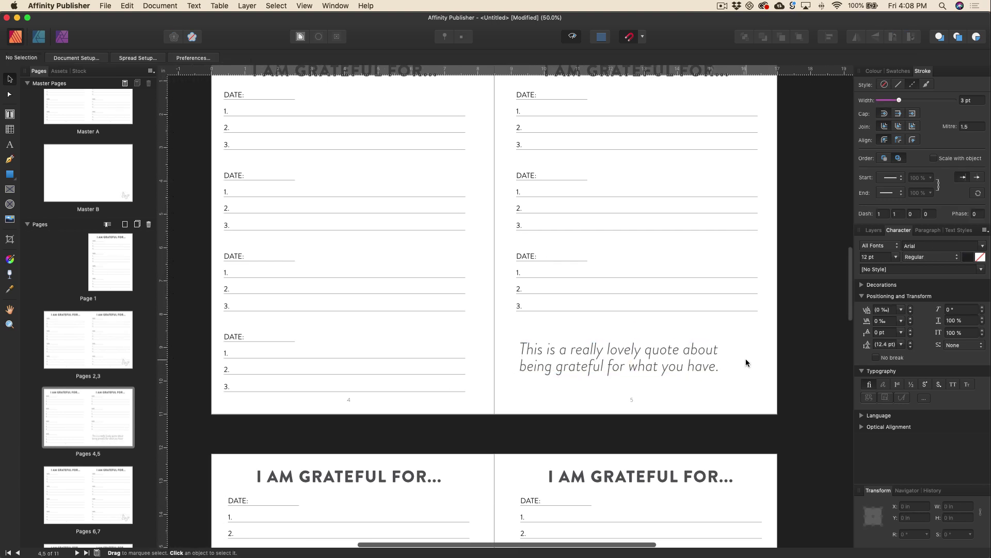
{"action": "scroll", "coordinate": [747, 362], "scroll_direction": "up", "scroll_amount": 2}
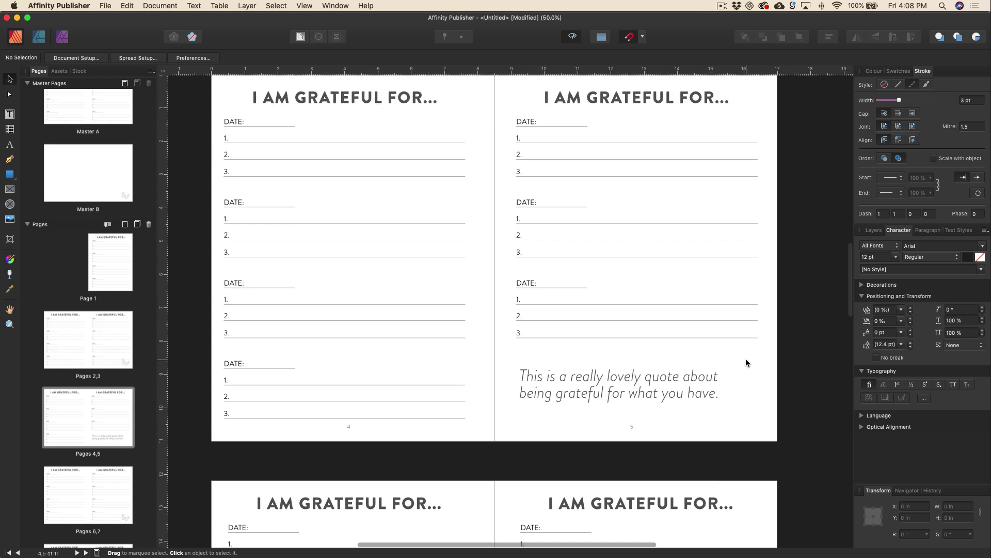
{"action": "scroll", "coordinate": [746, 363], "scroll_direction": "up", "scroll_amount": 3}
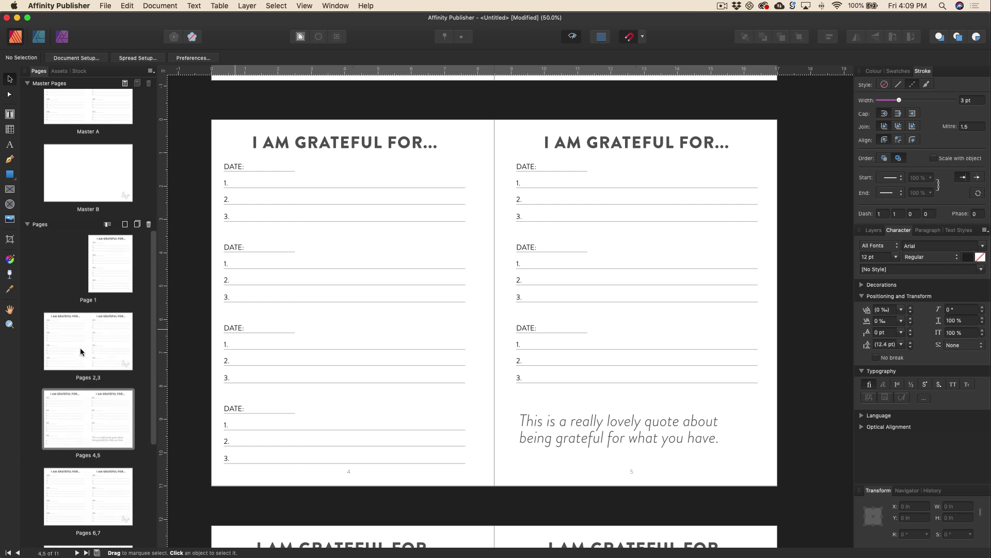
{"action": "scroll", "coordinate": [106, 308], "scroll_direction": "up", "scroll_amount": 2}
{"action": "left_click", "coordinate": [110, 262]}
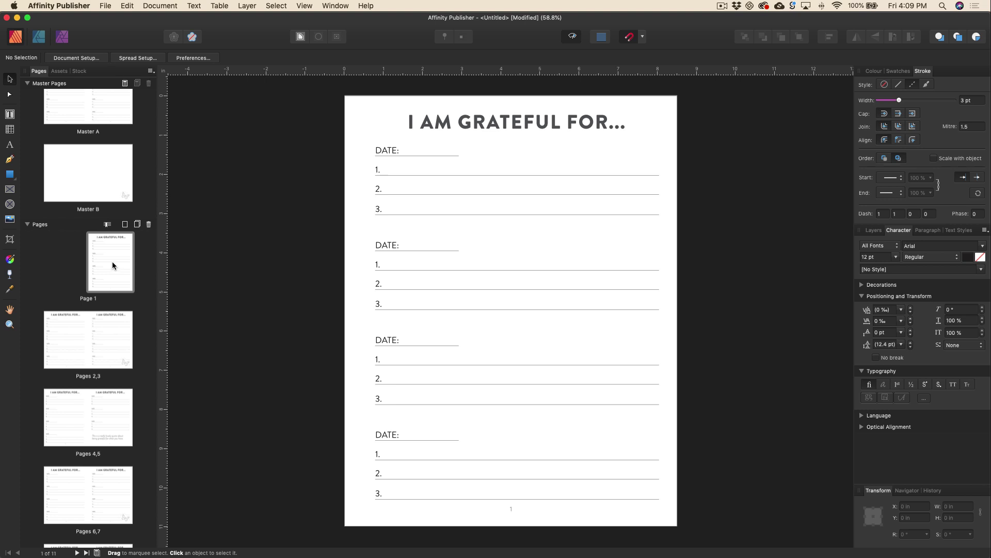
{"action": "right_click", "coordinate": [113, 266]}
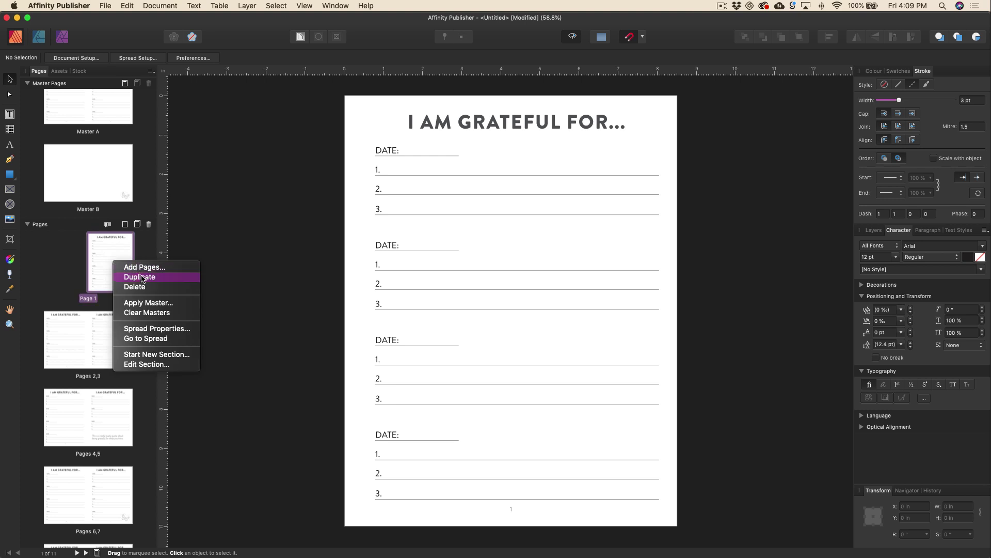
{"action": "left_click", "coordinate": [147, 313]}
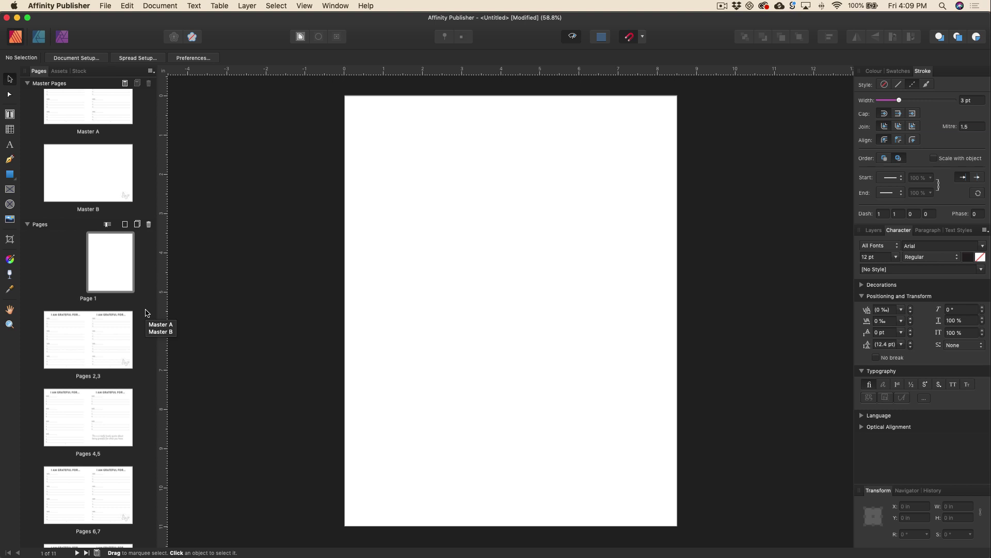
Draw a text frame on page 1 and type 'THIS GRATITUDE JOURNAL BELONGS TO:'
{"action": "key", "text": "t"}
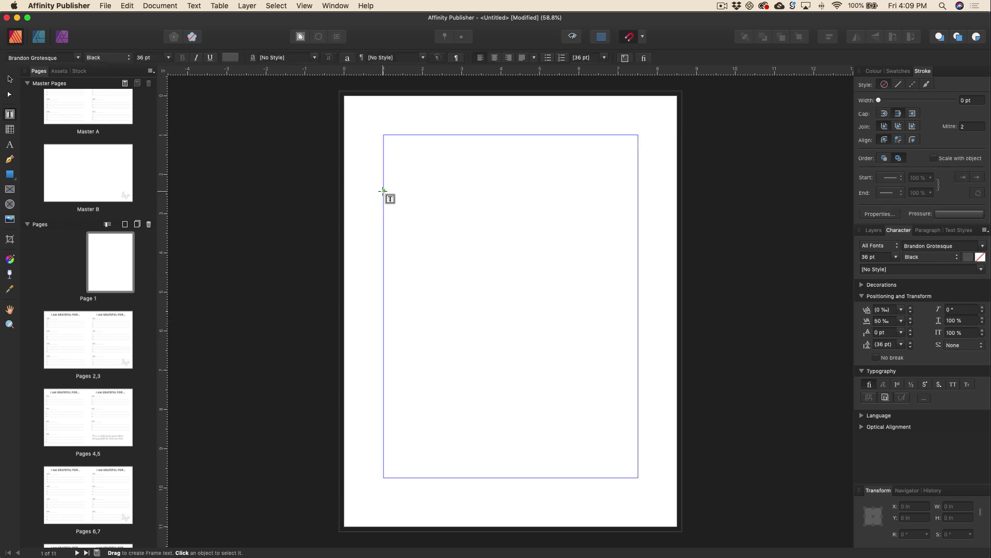
{"action": "left_click_drag", "start_coordinate": [383, 191], "coordinate": [634, 249]}
{"action": "type", "text": "THIS GRA"}
{"action": "key", "text": "BackSpace"}
{"action": "type", "text": "TITUDE JOURNA"}
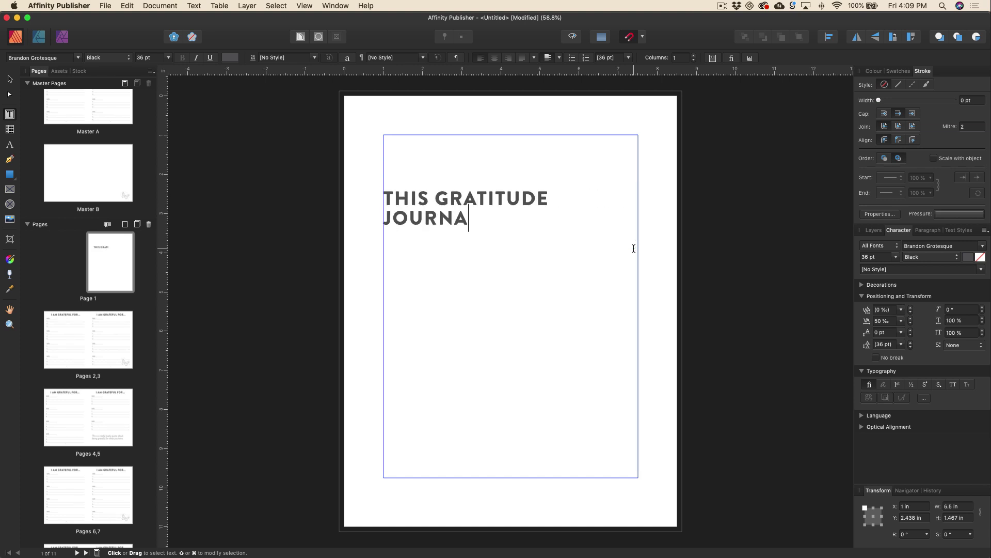
{"action": "type", "text": "L BELONGS TO"}
{"action": "key", "text": "BackSpace"}
{"action": "key", "text": "BackSpace"}
{"action": "key", "text": "BackSpace"}
{"action": "type", "text": "S TO:"}
{"action": "key", "text": "Escape"}
Format the heading at 22 pt with 75 ‰ tracking
{"action": "left_click_drag", "start_coordinate": [636, 218], "coordinate": [376, 206]}
{"action": "left_click", "coordinate": [169, 60]}
{"action": "left_click", "coordinate": [149, 214]}
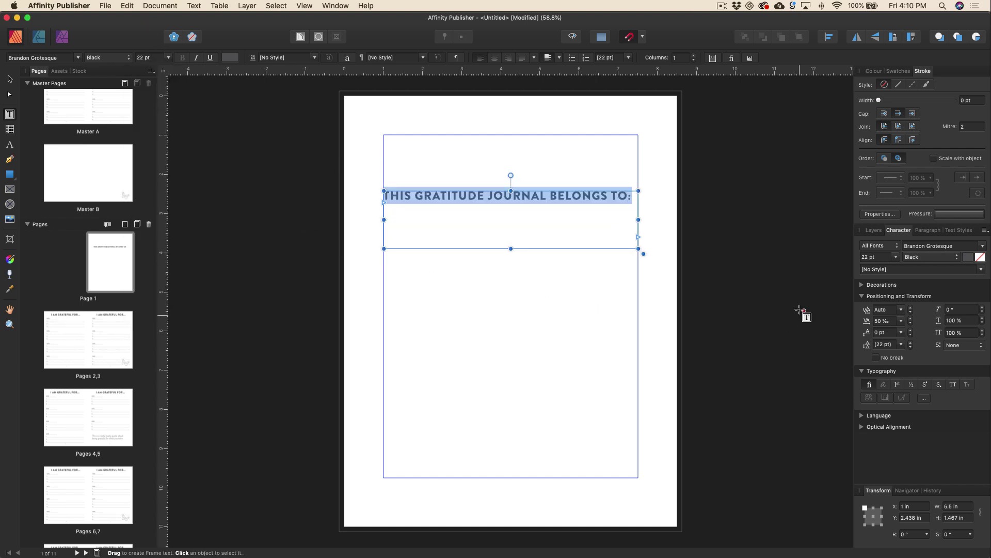
{"action": "left_click", "coordinate": [902, 321]}
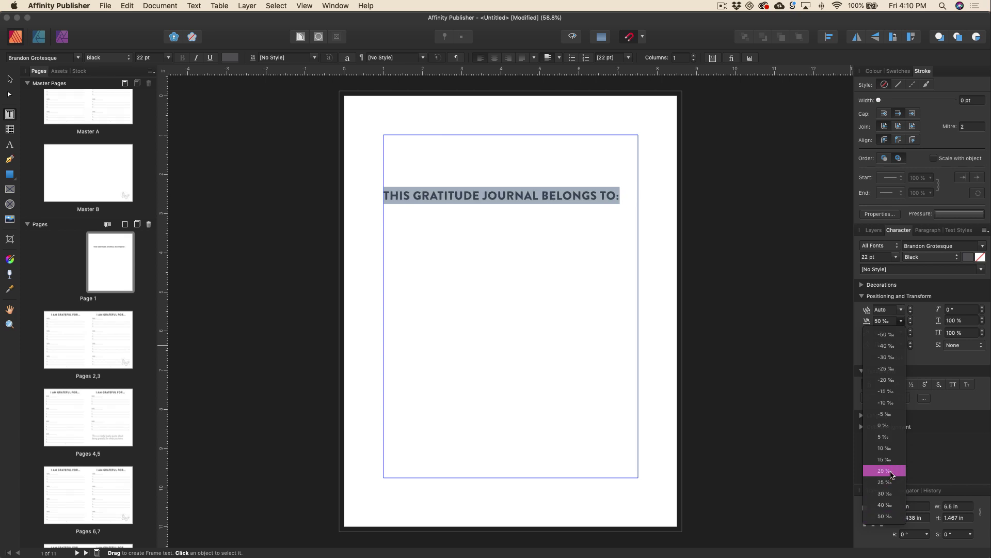
{"action": "left_click", "coordinate": [885, 516]}
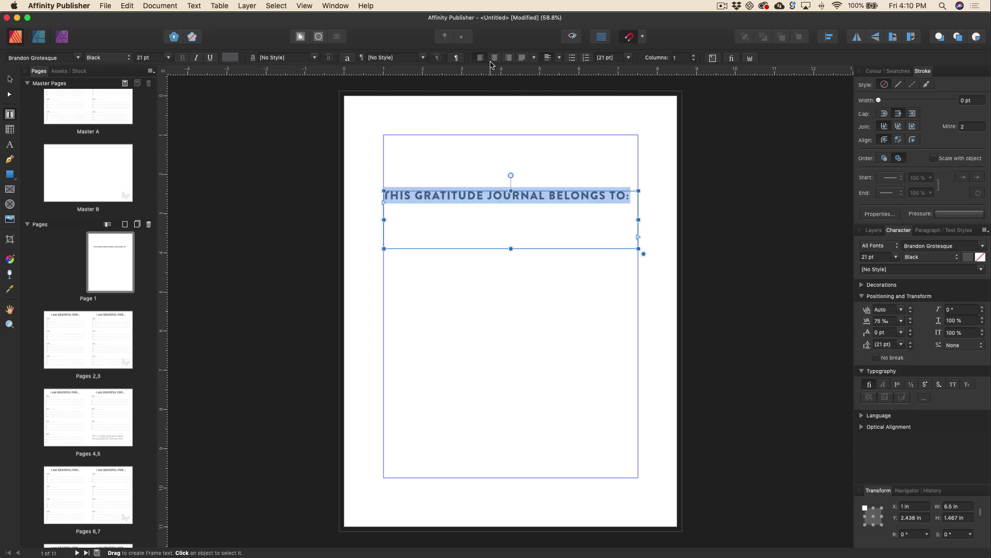
{"action": "key", "text": "Escape"}
Shrink the heading frame's height to fit, then preview without frames and guides
{"action": "left_click", "coordinate": [9, 80]}
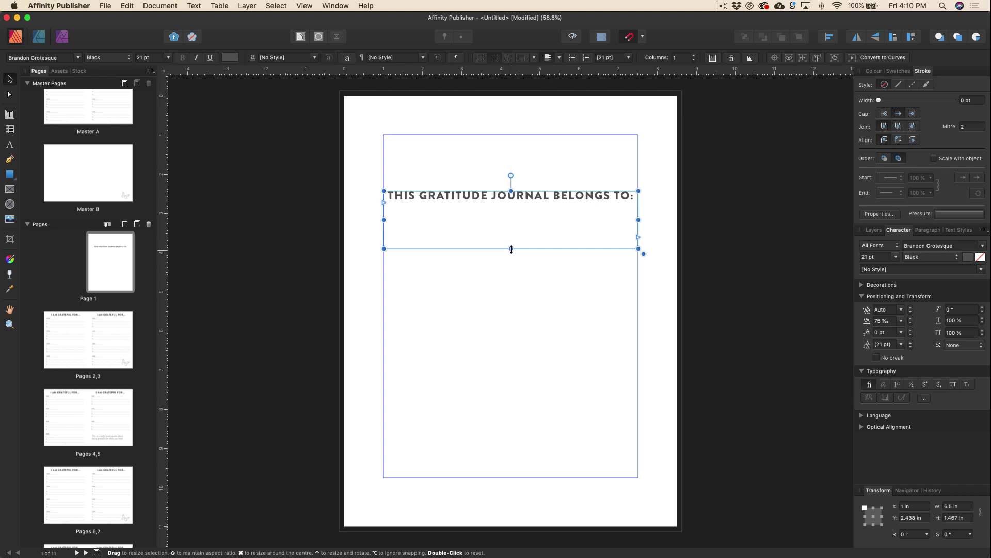
{"action": "left_click_drag", "start_coordinate": [511, 249], "coordinate": [541, 242]}
{"action": "left_click", "coordinate": [557, 281]}
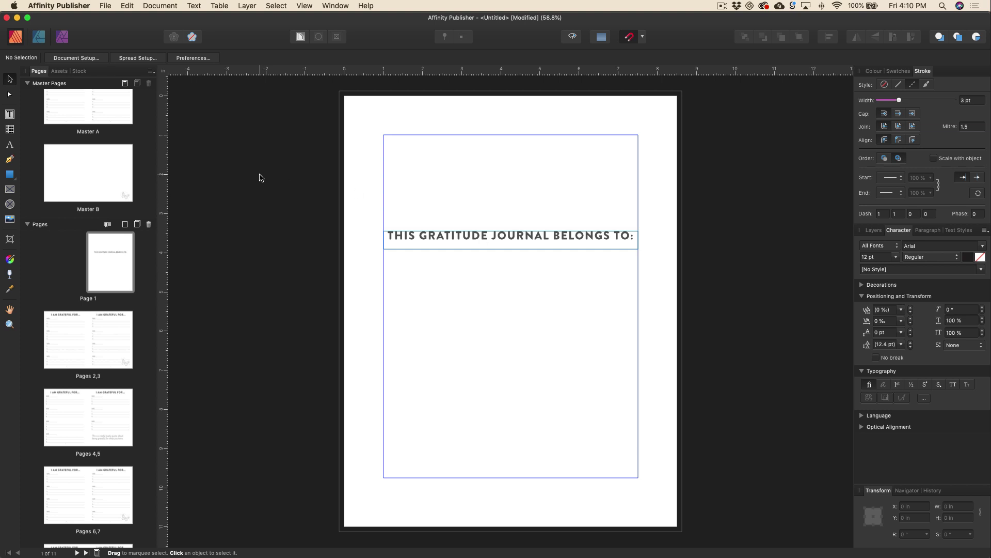
{"action": "key", "text": "w"}
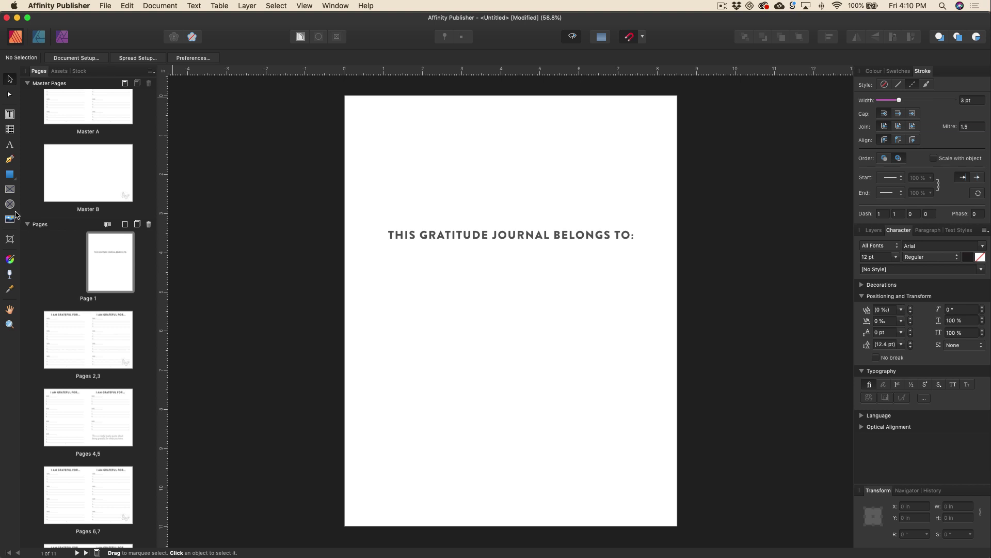
Draw a solid 1 pt horizontal line beneath the heading's width
{"action": "key", "text": "p"}
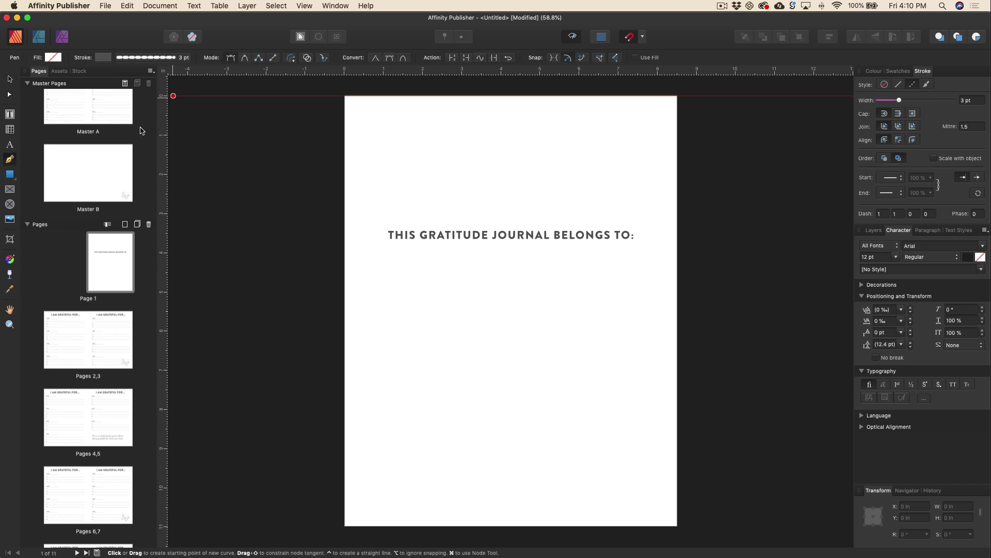
{"action": "left_click", "coordinate": [155, 57]}
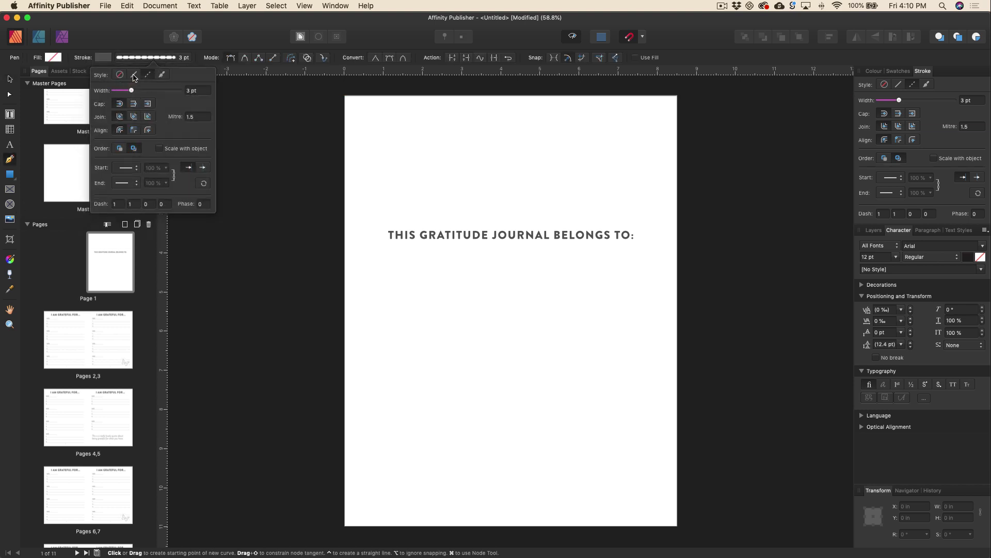
{"action": "left_click", "coordinate": [135, 75]}
{"action": "left_click", "coordinate": [200, 90]}
{"action": "type", "text": "1"}
{"action": "key", "text": "Return"}
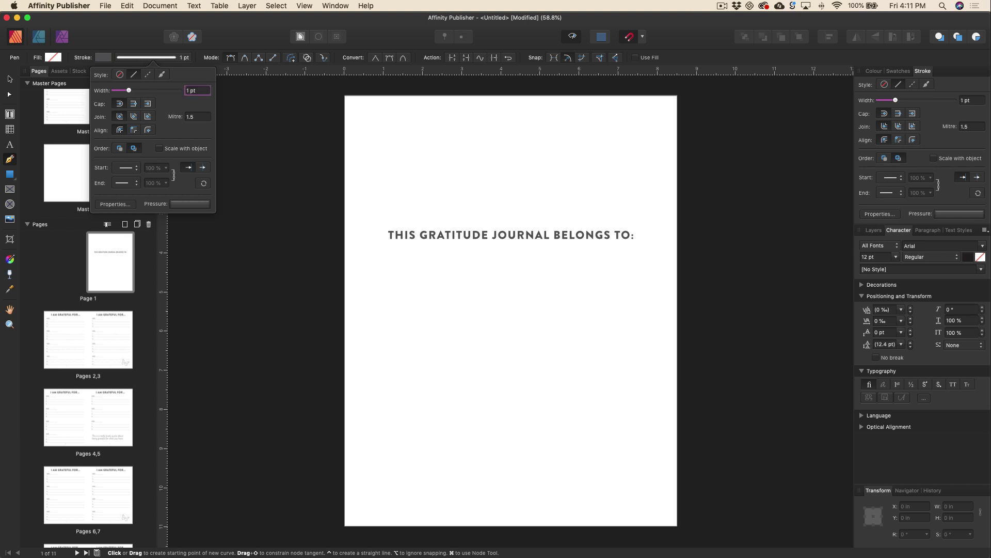
{"action": "left_click", "coordinate": [390, 265]}
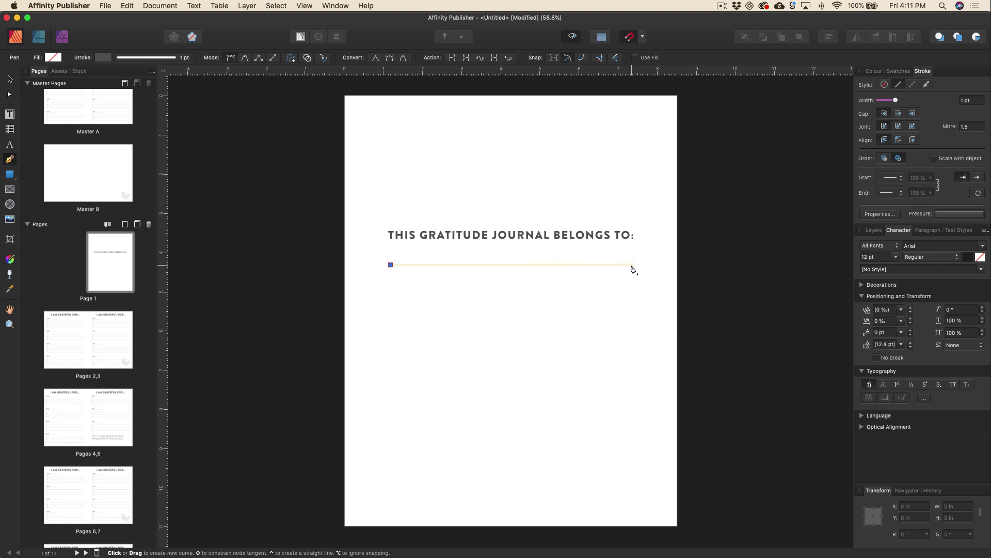
{"action": "left_click", "coordinate": [632, 265]}
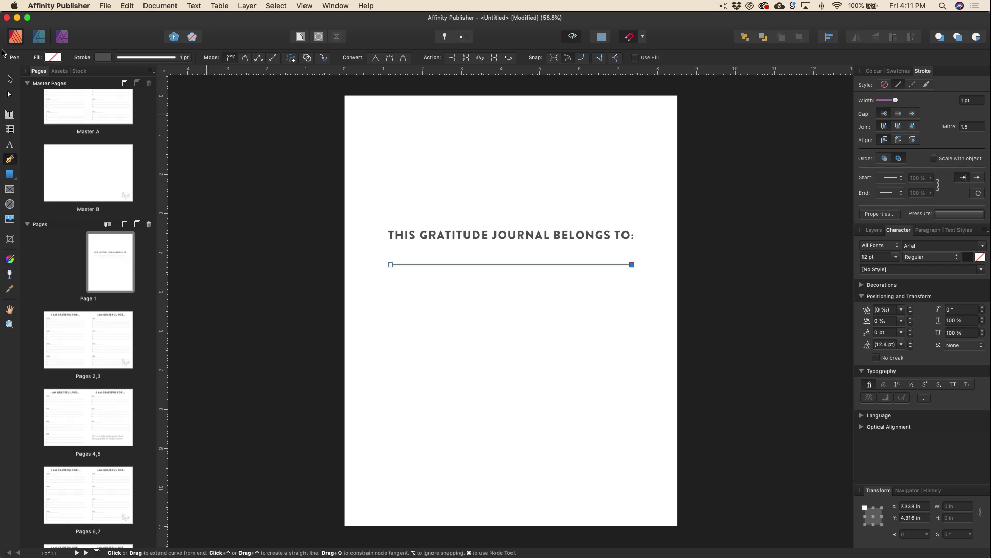
Select the heading and line together and shift them slightly lower
{"action": "left_click", "coordinate": [9, 79]}
{"action": "left_click", "coordinate": [387, 321]}
{"action": "left_click_drag", "start_coordinate": [374, 199], "coordinate": [653, 313]}
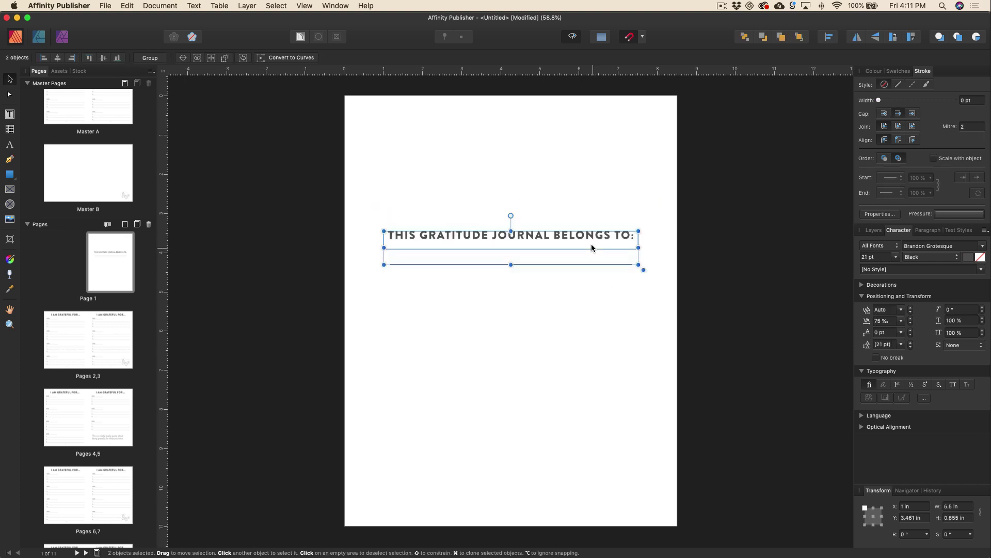
{"action": "mouse_move", "coordinate": [592, 242]}
{"action": "left_mouse_down"}
{"action": "mouse_move", "coordinate": [588, 297]}
{"action": "mouse_move", "coordinate": [584, 247]}
{"action": "left_mouse_up"}
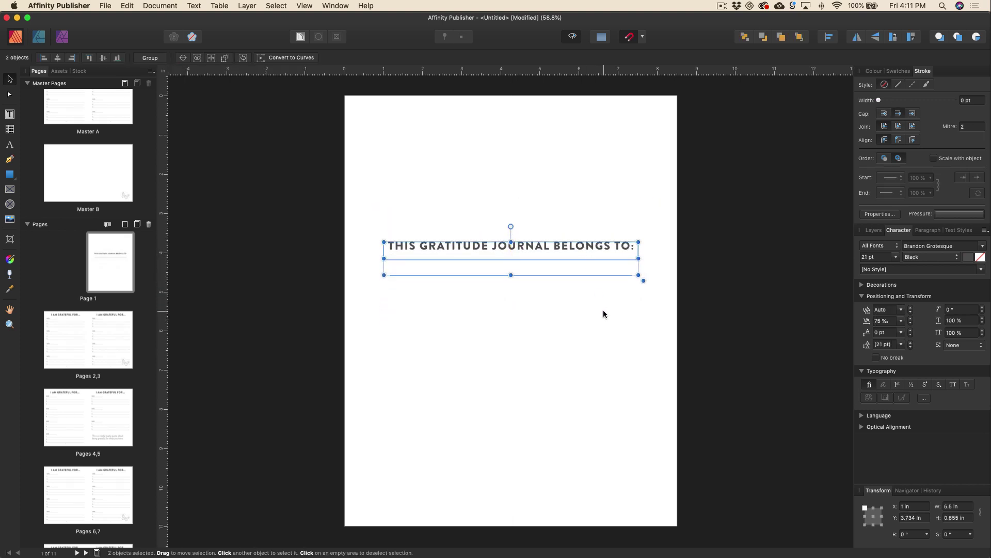
{"action": "left_click", "coordinate": [603, 311]}
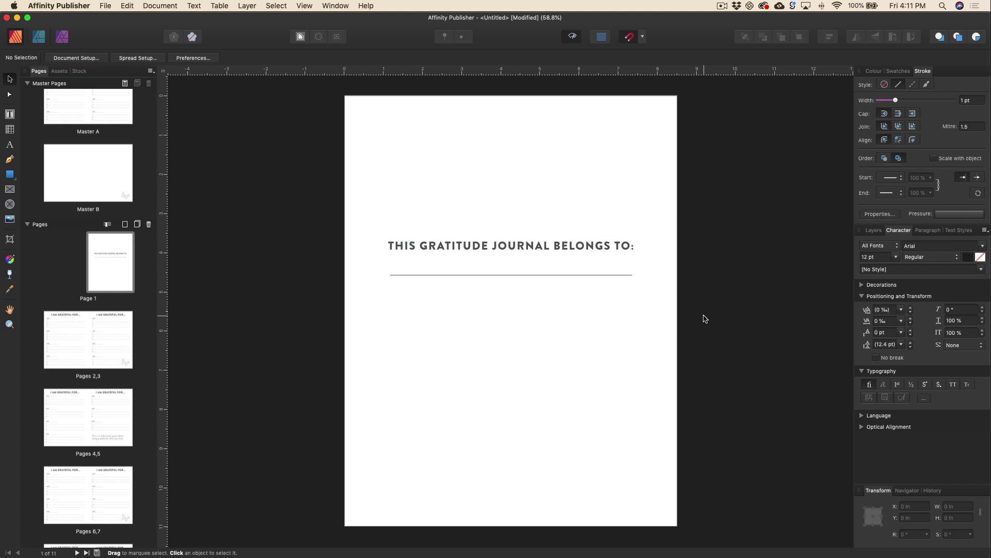